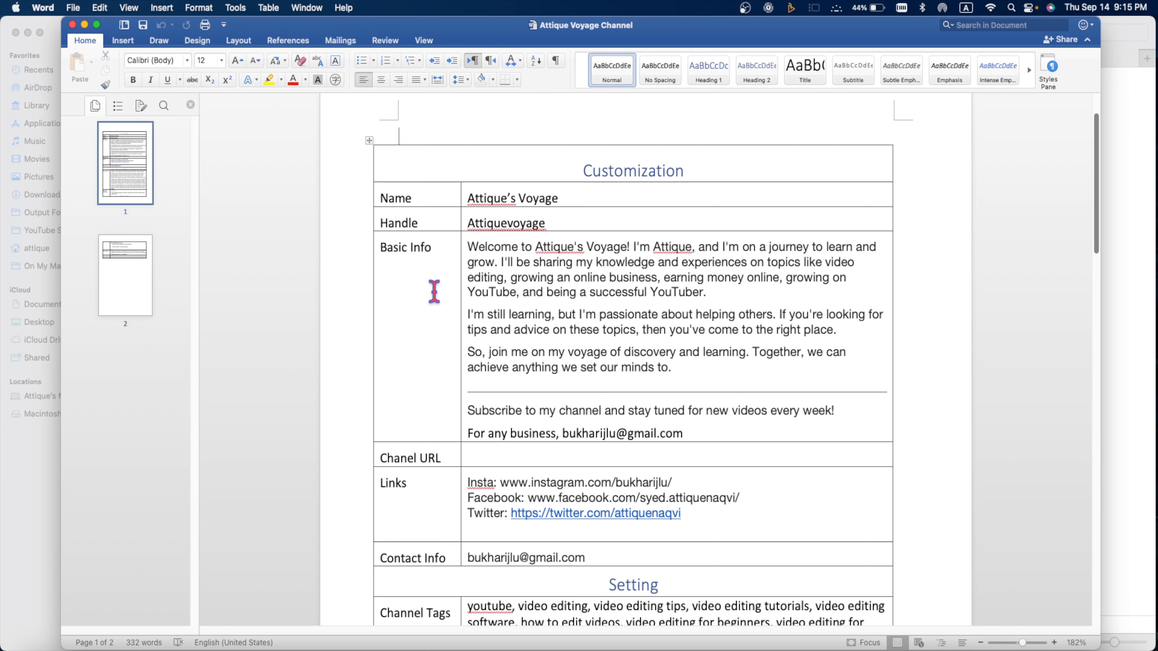
Switch to Chrome and start creating a Google account for personal use from YouTube's sign-in page
{"action": "left_click", "coordinate": [85, 26]}
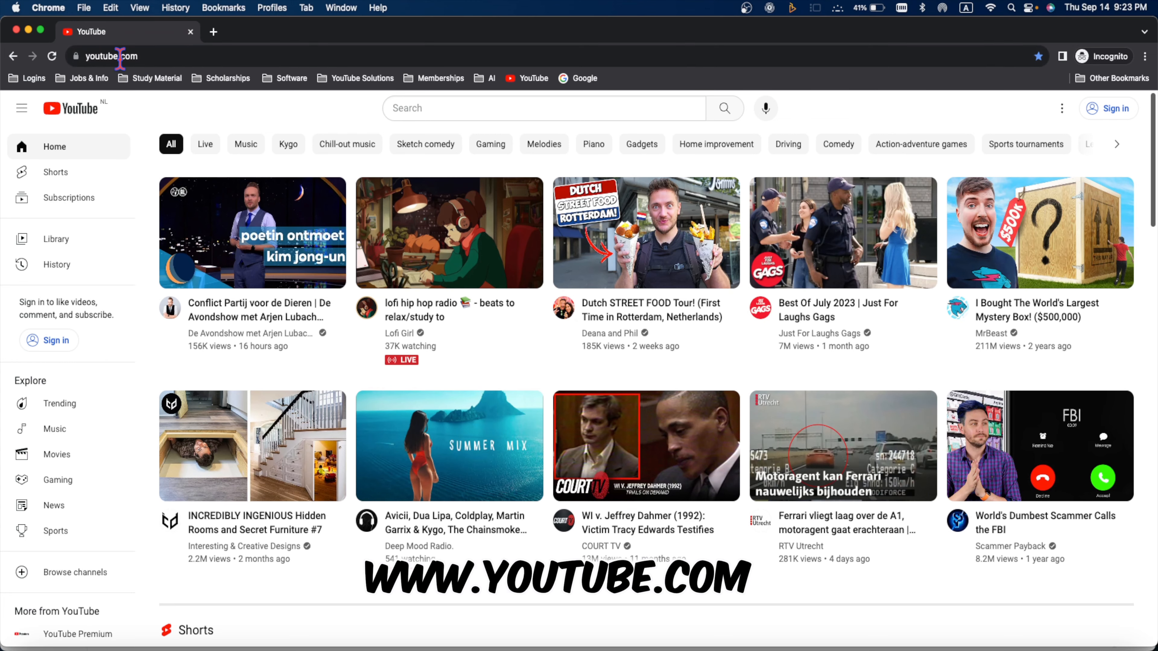
{"action": "left_click", "coordinate": [1111, 112]}
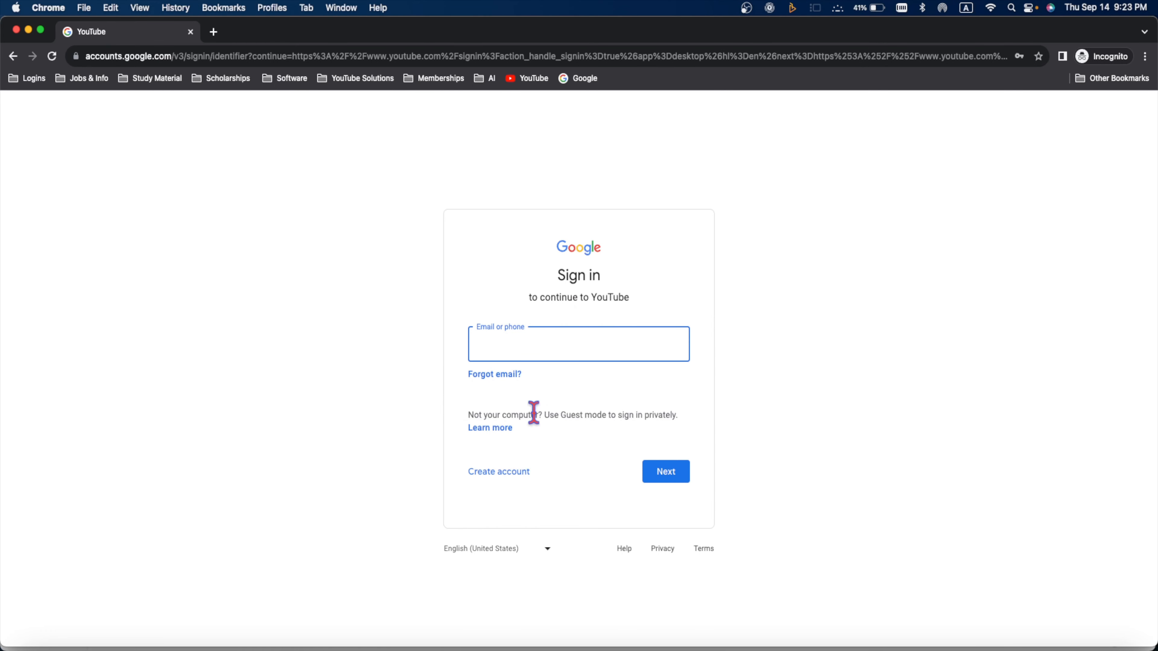
{"action": "left_click", "coordinate": [500, 472]}
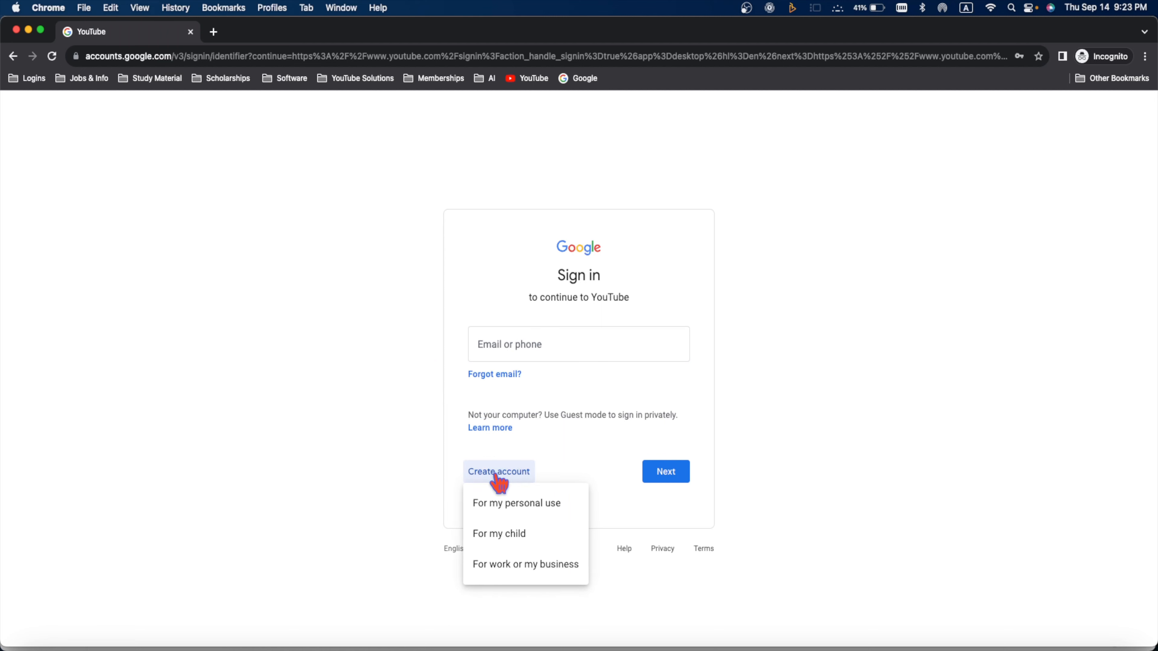
{"action": "left_click", "coordinate": [533, 514]}
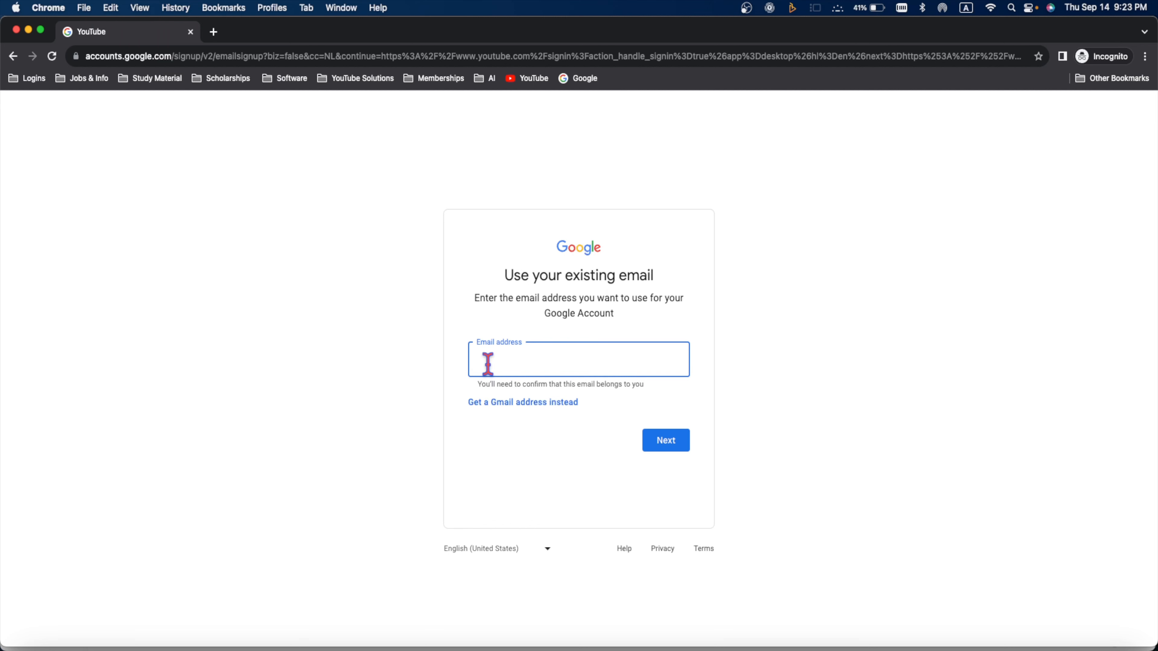
Pick the first suggested Gmail address instead of using an existing email, and set and confirm the account password
{"action": "left_click", "coordinate": [540, 402]}
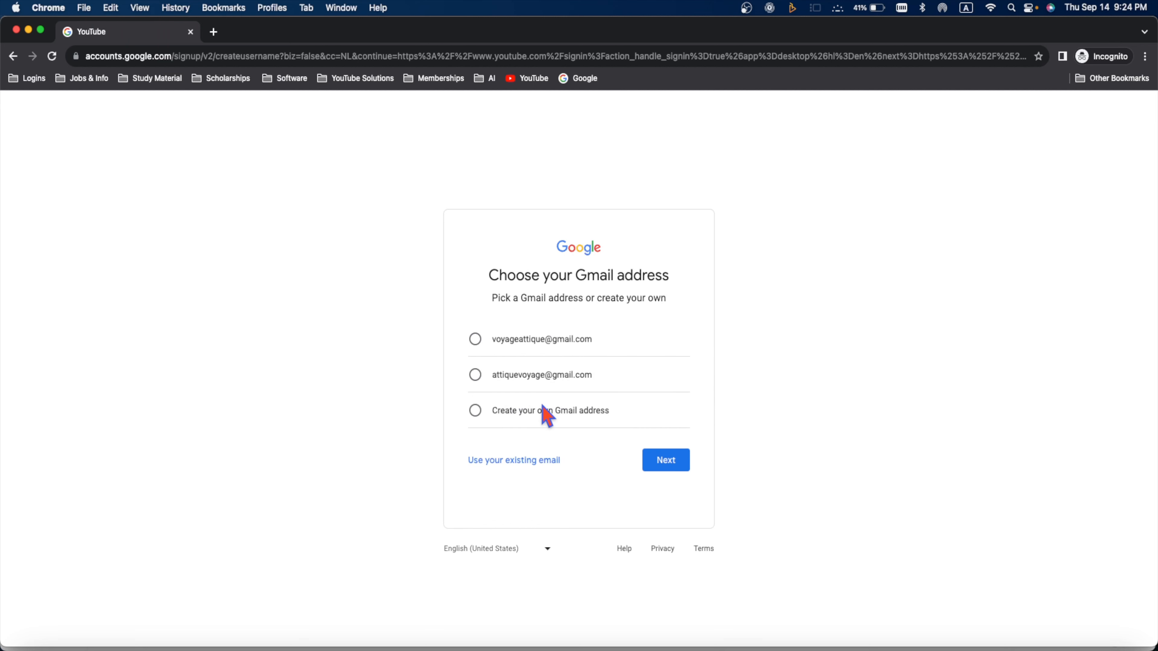
{"action": "left_click", "coordinate": [474, 340]}
{"action": "left_click", "coordinate": [673, 475]}
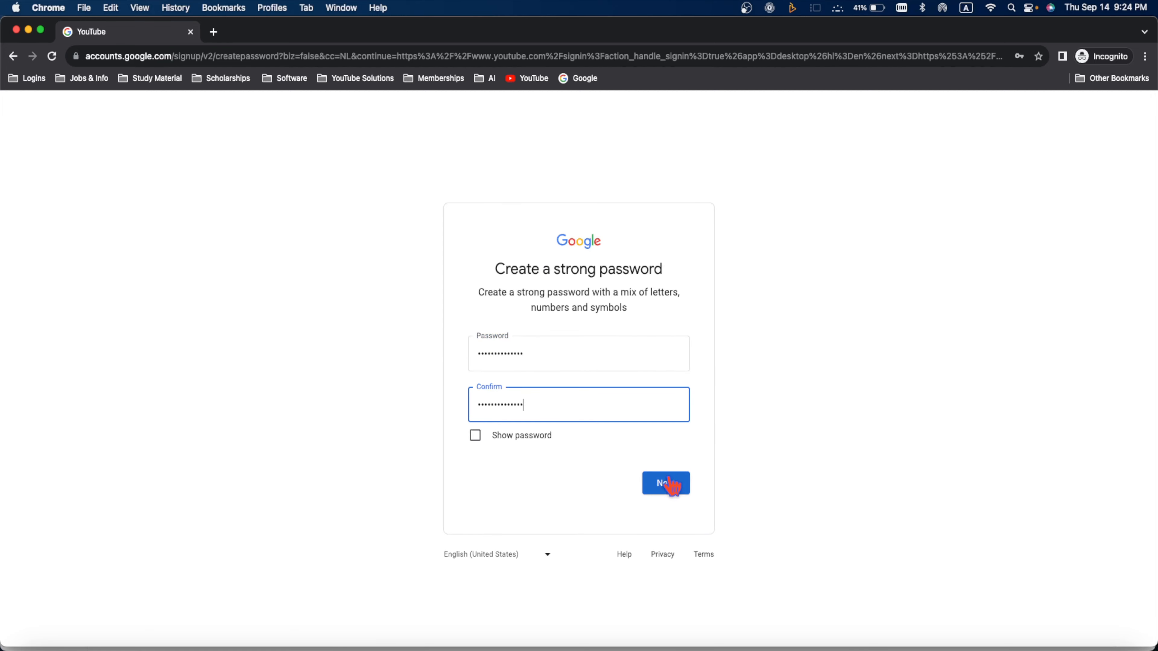
{"action": "left_click", "coordinate": [672, 488]}
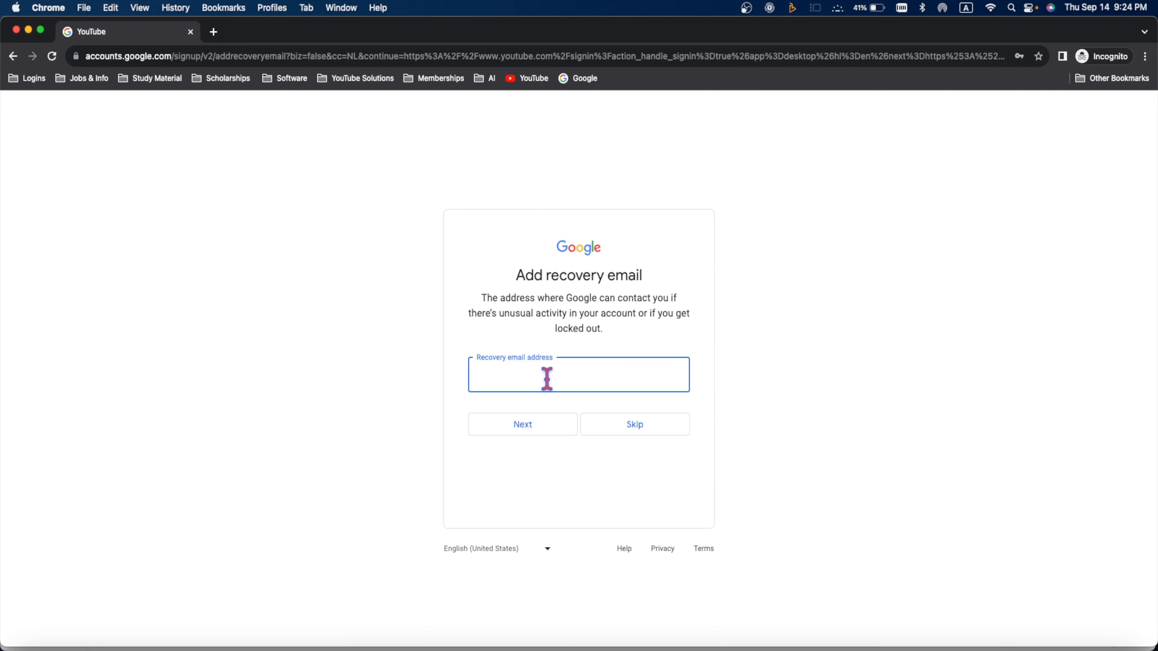
Submit the recovery email address and complete the account verification with the verification code
{"action": "left_click", "coordinate": [542, 429]}
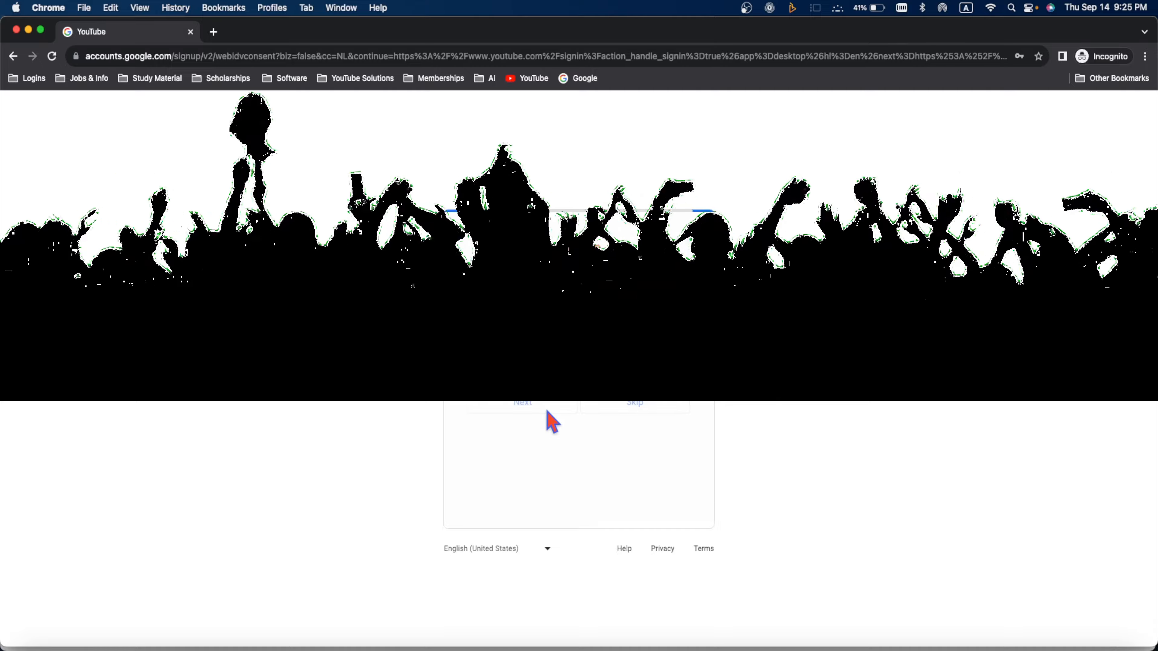
{"action": "left_click", "coordinate": [650, 438]}
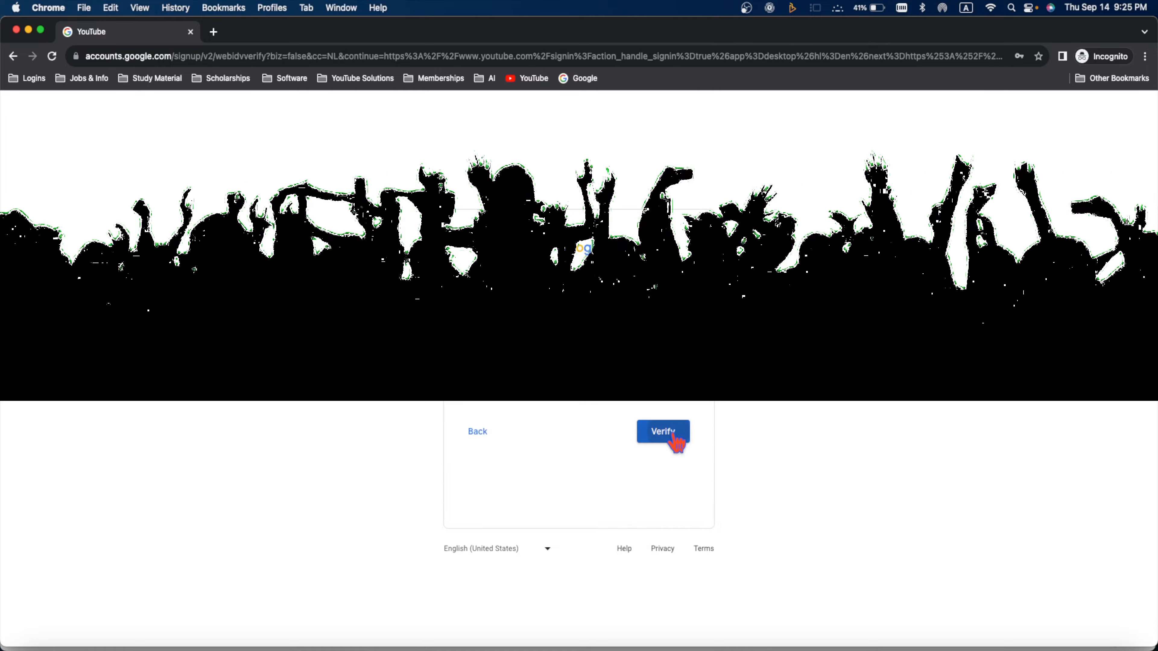
{"action": "left_click", "coordinate": [674, 438]}
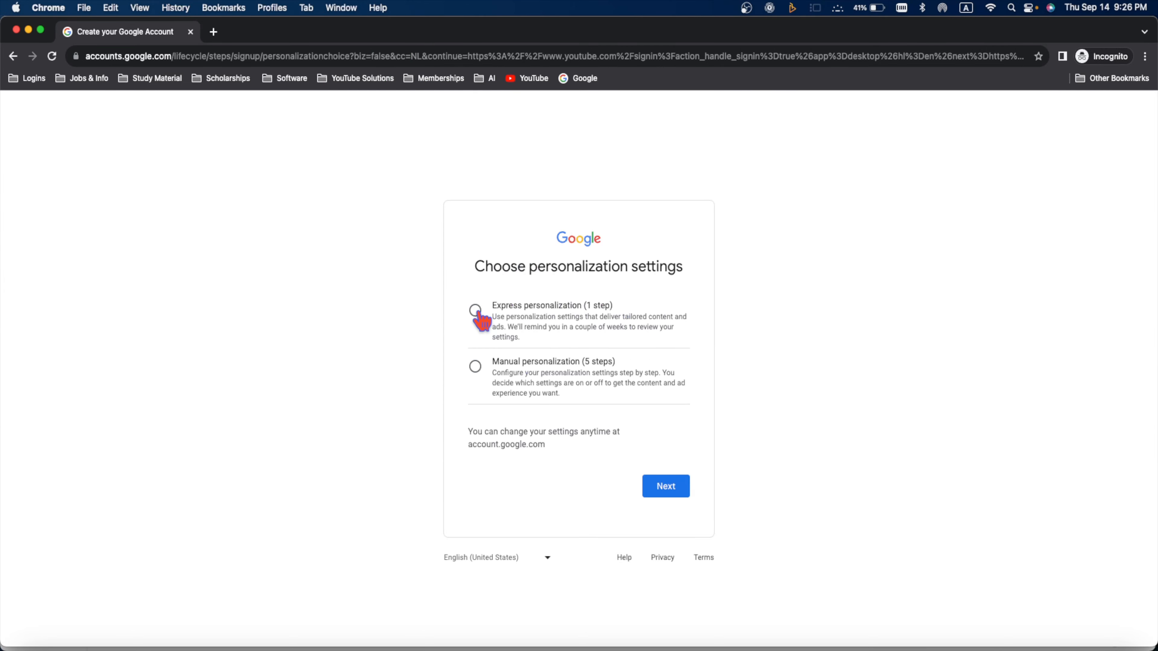
Choose Express personalization for the new Google account, confirm the settings and accept the terms of service
{"action": "left_click", "coordinate": [477, 312]}
{"action": "left_click", "coordinate": [669, 488]}
{"action": "scroll", "coordinate": [593, 548], "scroll_direction": "down", "scroll_amount": 10}
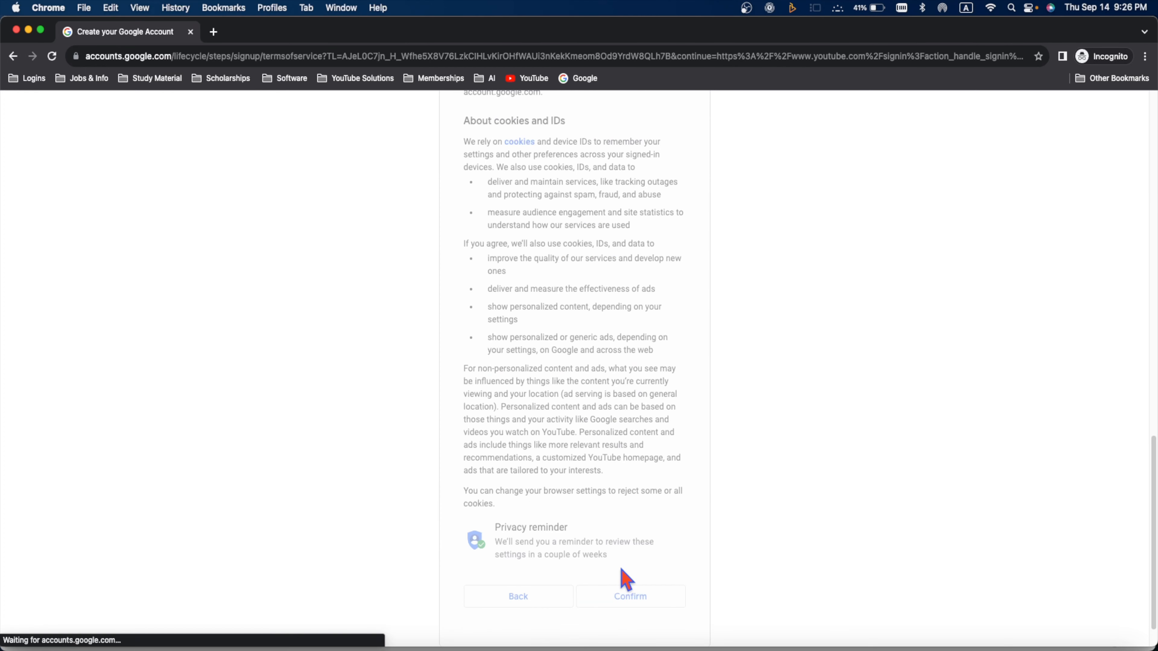
{"action": "left_click", "coordinate": [623, 592]}
{"action": "scroll", "coordinate": [639, 575], "scroll_direction": "down", "scroll_amount": 10}
{"action": "left_click", "coordinate": [659, 595]}
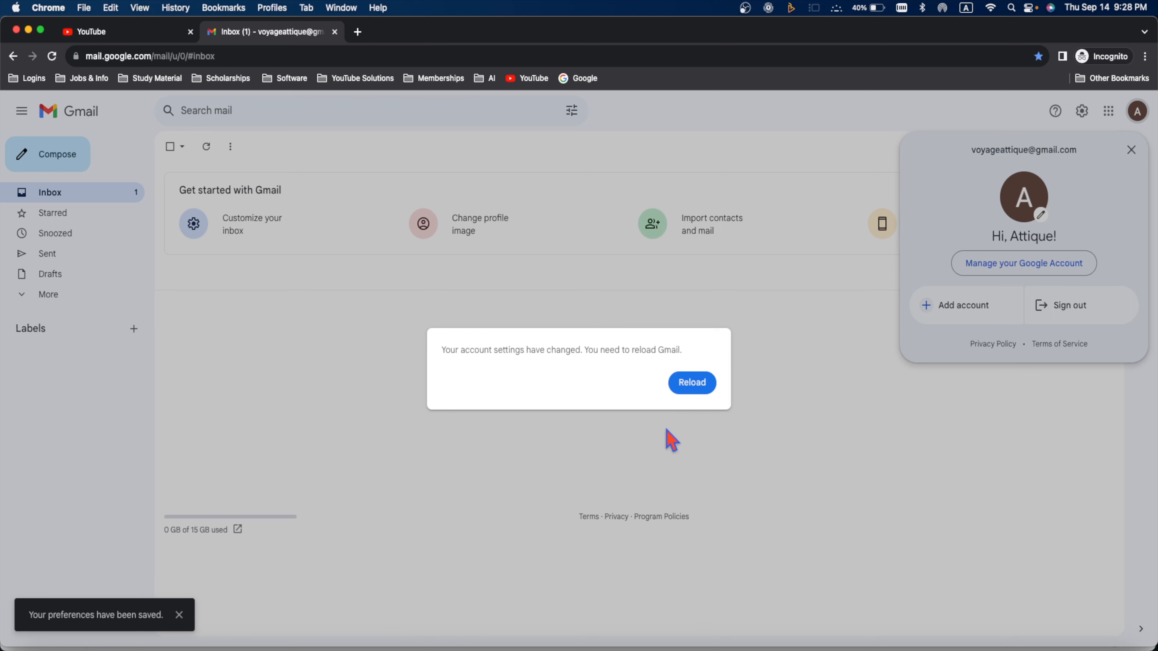
Reload Gmail with the changed account settings and start creating a channel on YouTube
{"action": "left_click", "coordinate": [692, 388]}
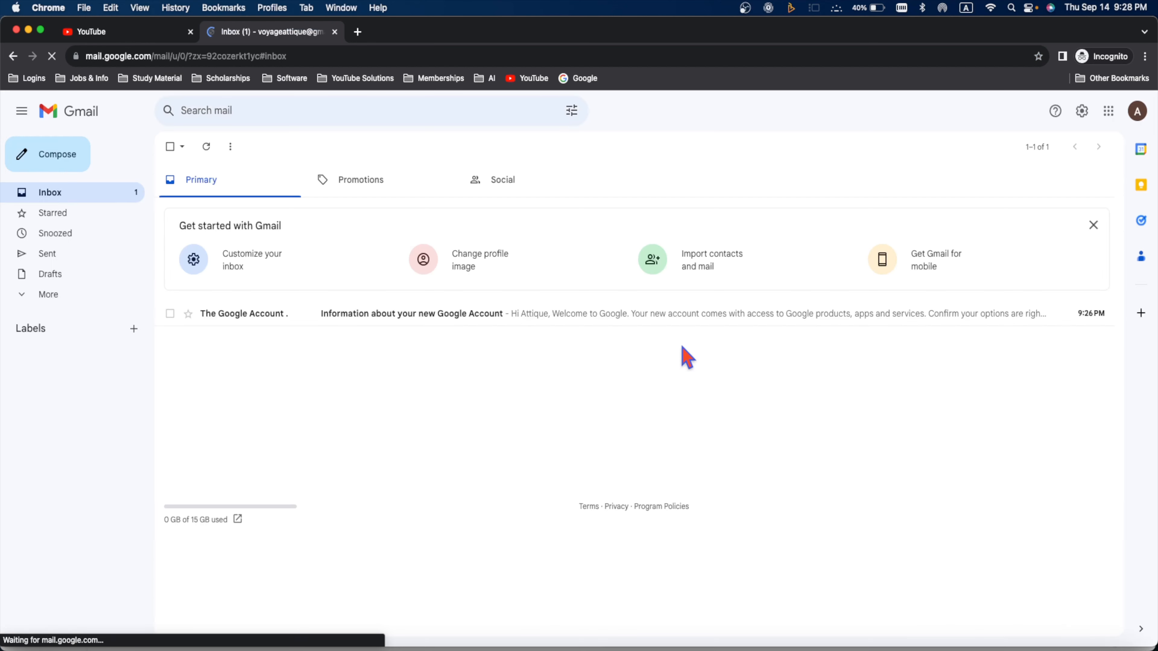
{"action": "left_click", "coordinate": [1137, 114]}
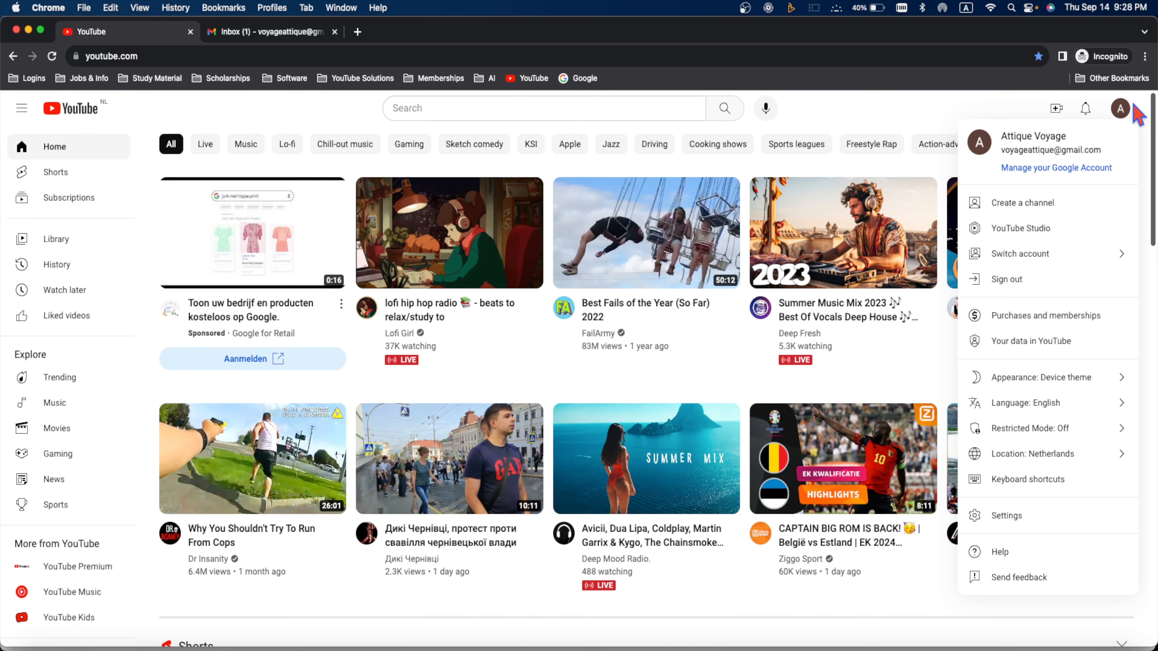
{"action": "left_click", "coordinate": [1121, 109]}
{"action": "left_click", "coordinate": [1120, 110]}
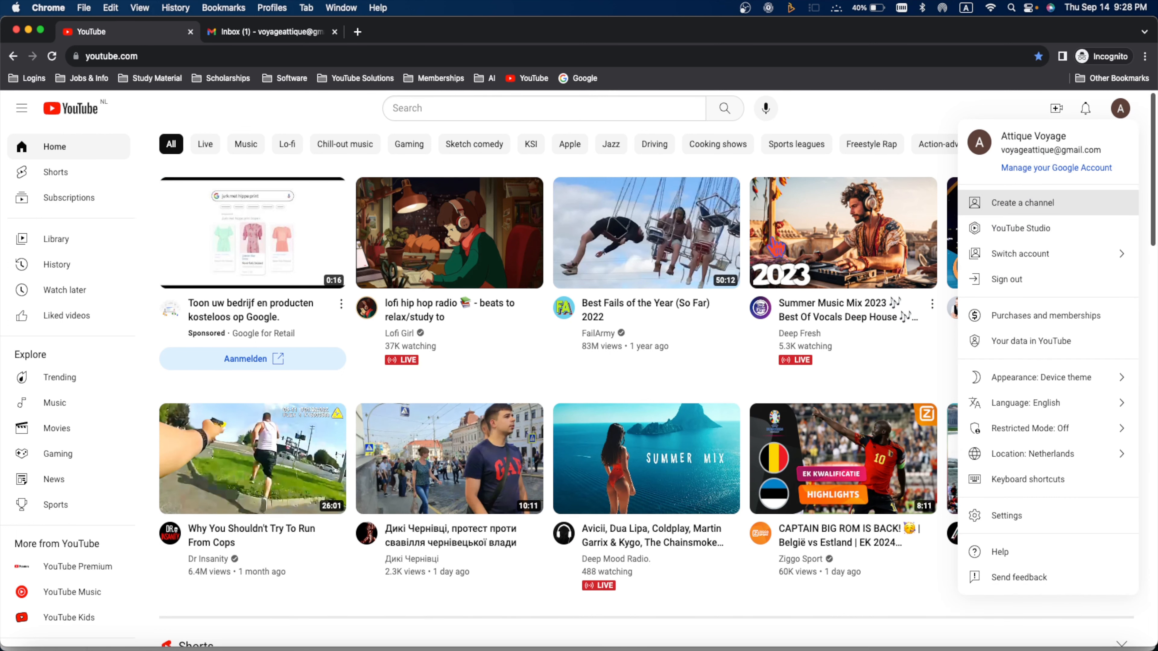
{"action": "left_click", "coordinate": [996, 203]}
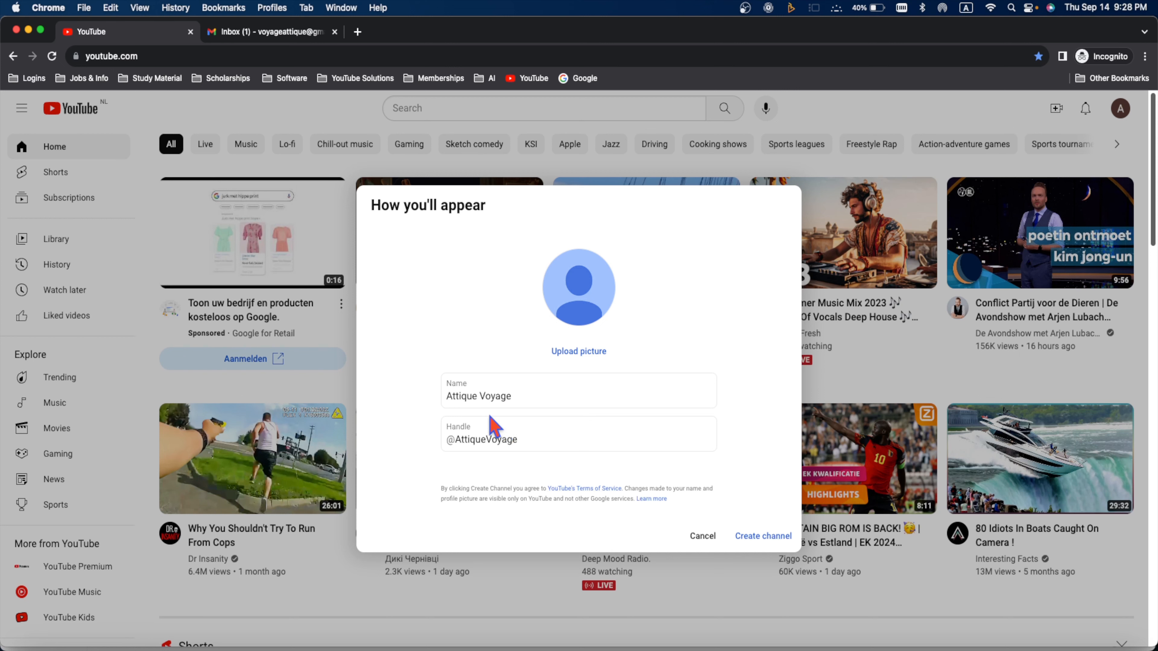
Create the channel with the name Attique's Voyage and the handle AttiquesVoyage
{"action": "left_click", "coordinate": [530, 398]}
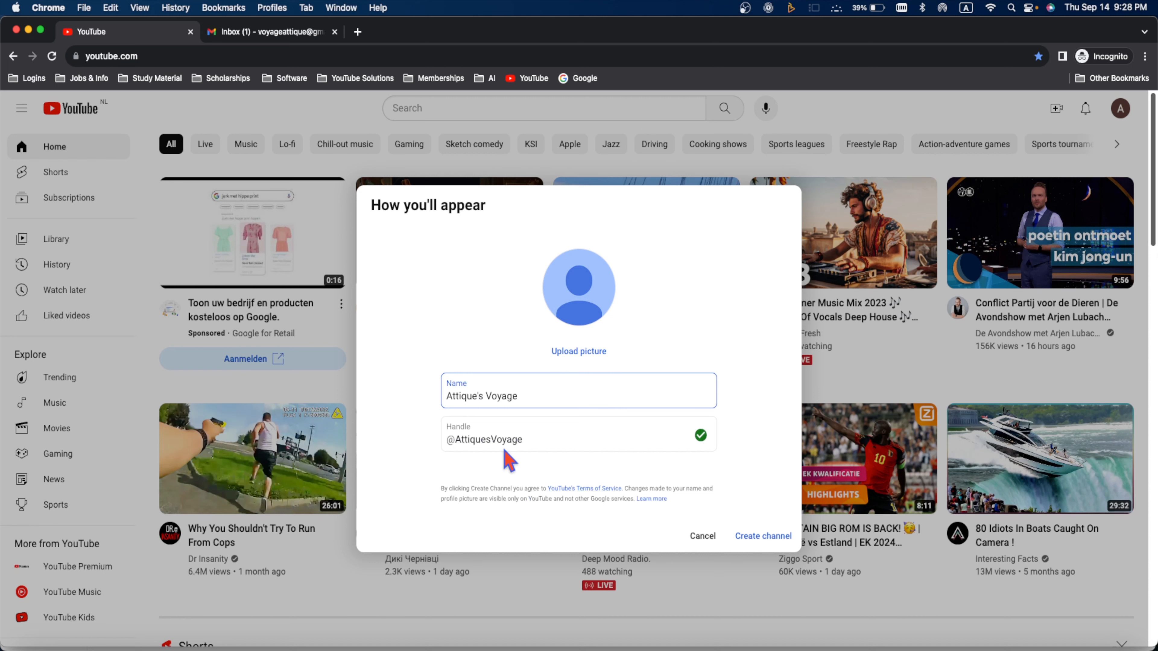
{"action": "double_click", "coordinate": [460, 440]}
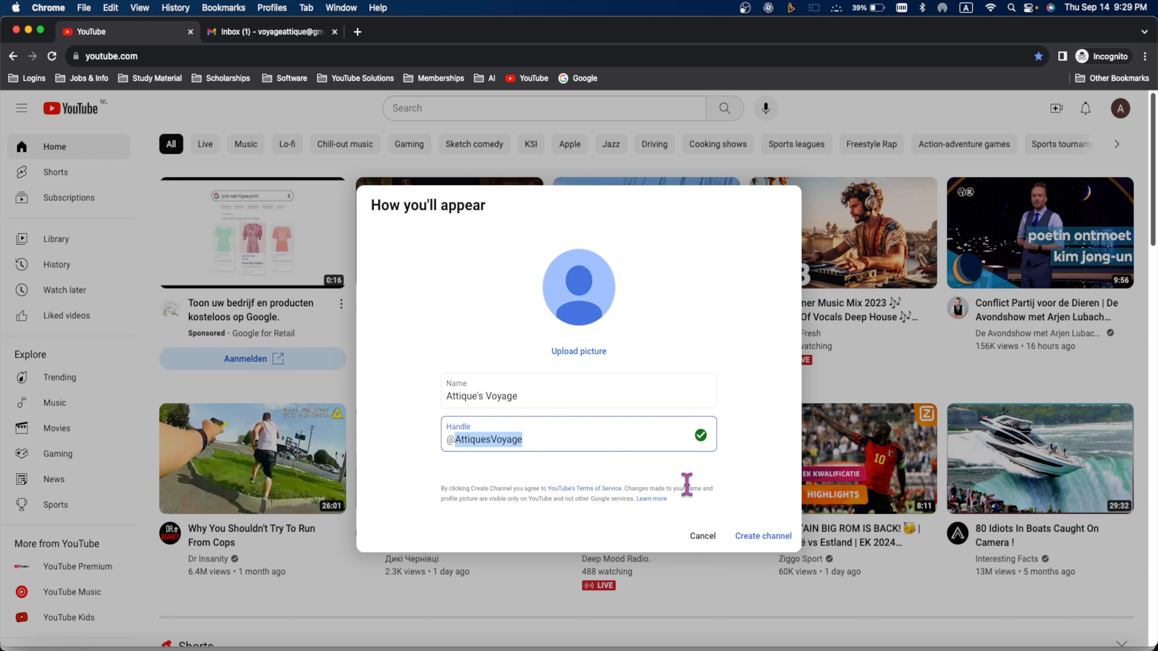
{"action": "left_click", "coordinate": [770, 537]}
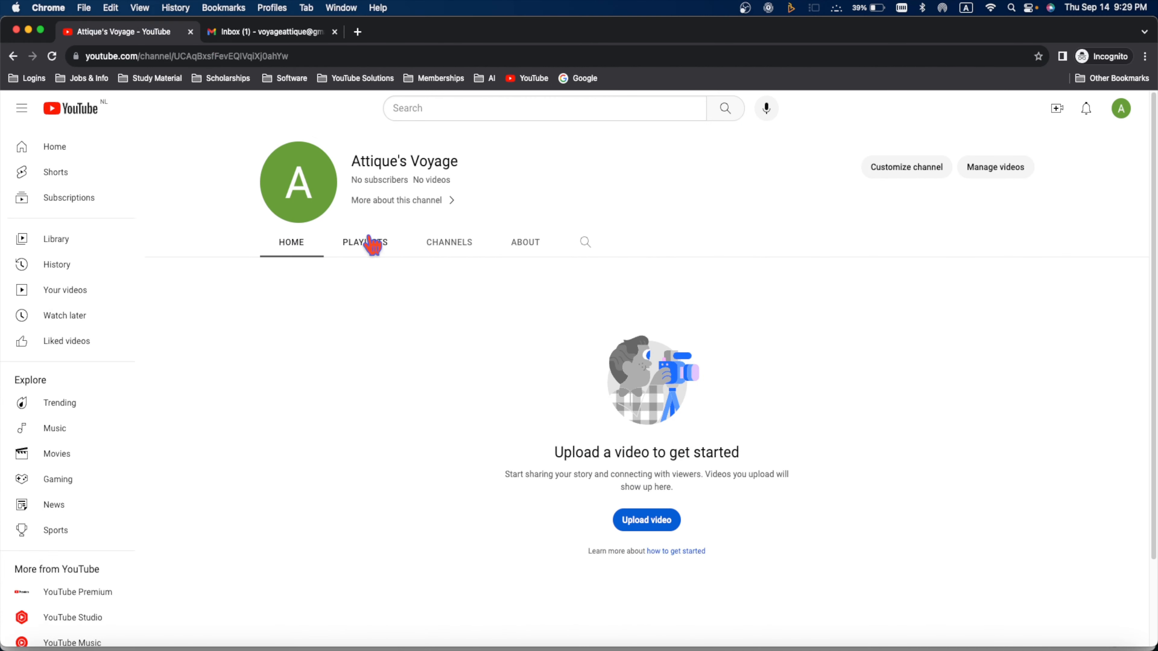
Look through the new channel's Playlists, Channels, About and Home pages
{"action": "left_click", "coordinate": [379, 246]}
{"action": "left_click", "coordinate": [473, 248]}
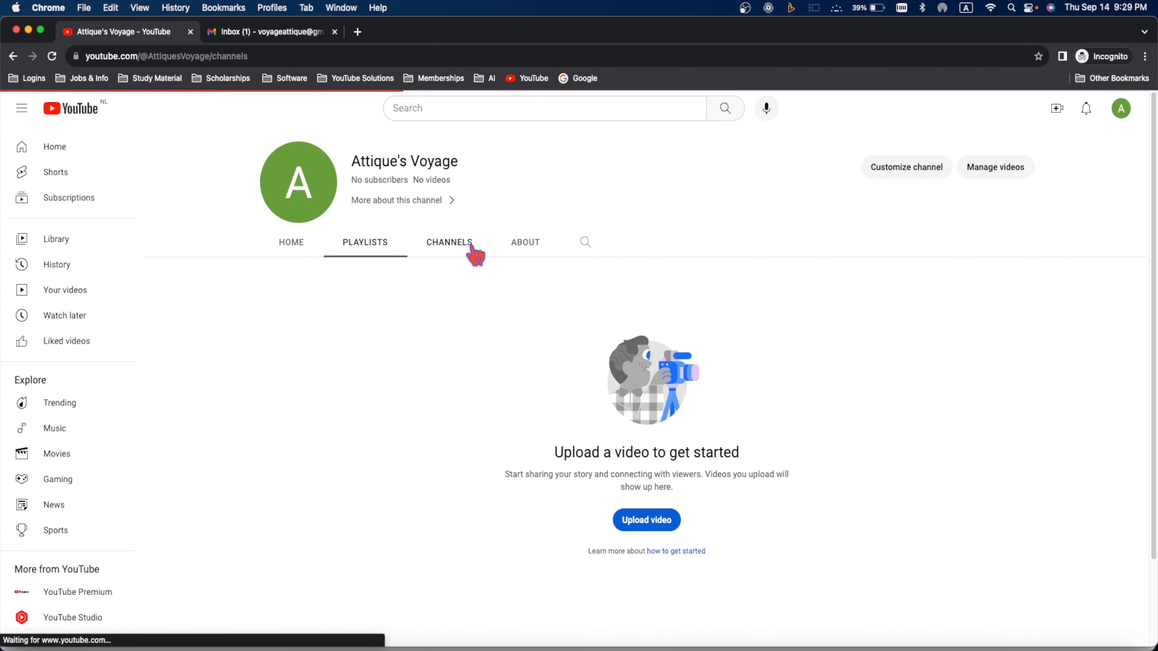
{"action": "left_click", "coordinate": [540, 254]}
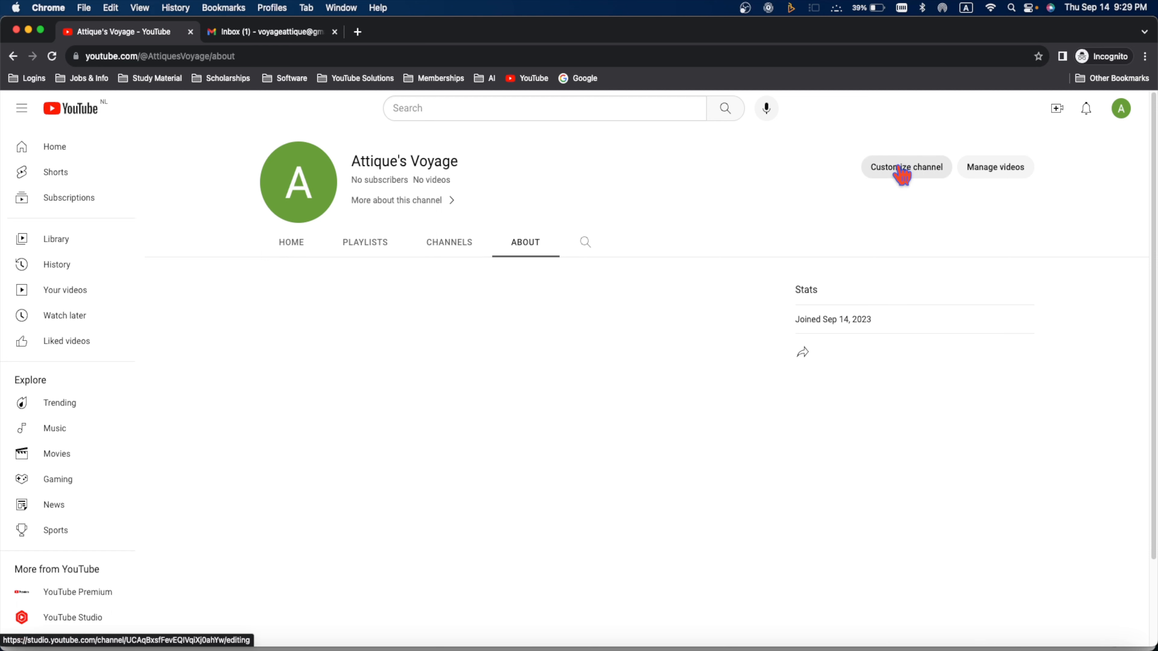
{"action": "left_click", "coordinate": [294, 244]}
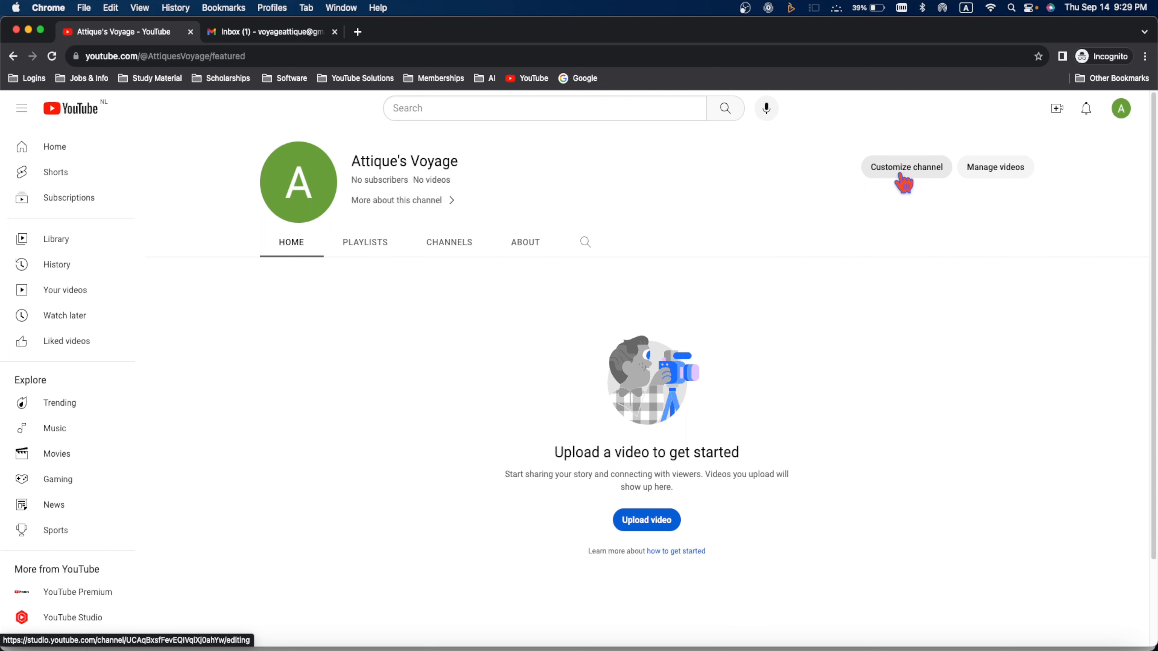
{"action": "left_click", "coordinate": [525, 241]}
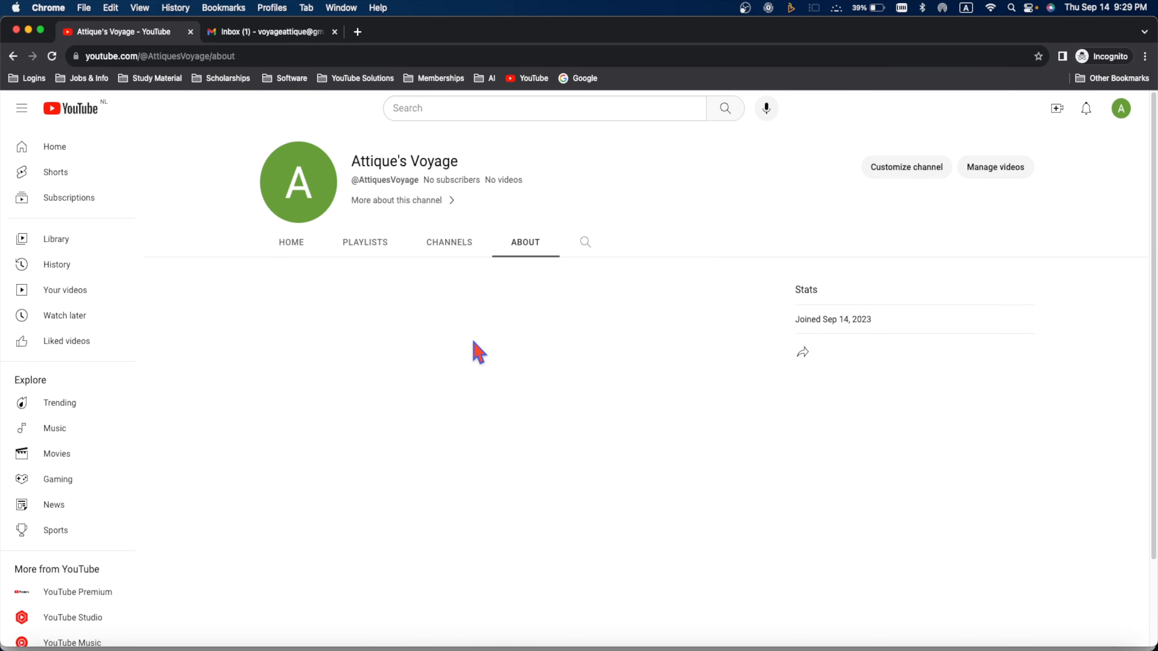
Open the channel's branding settings in YouTube Studio, passing the welcome message
{"action": "left_click", "coordinate": [907, 169]}
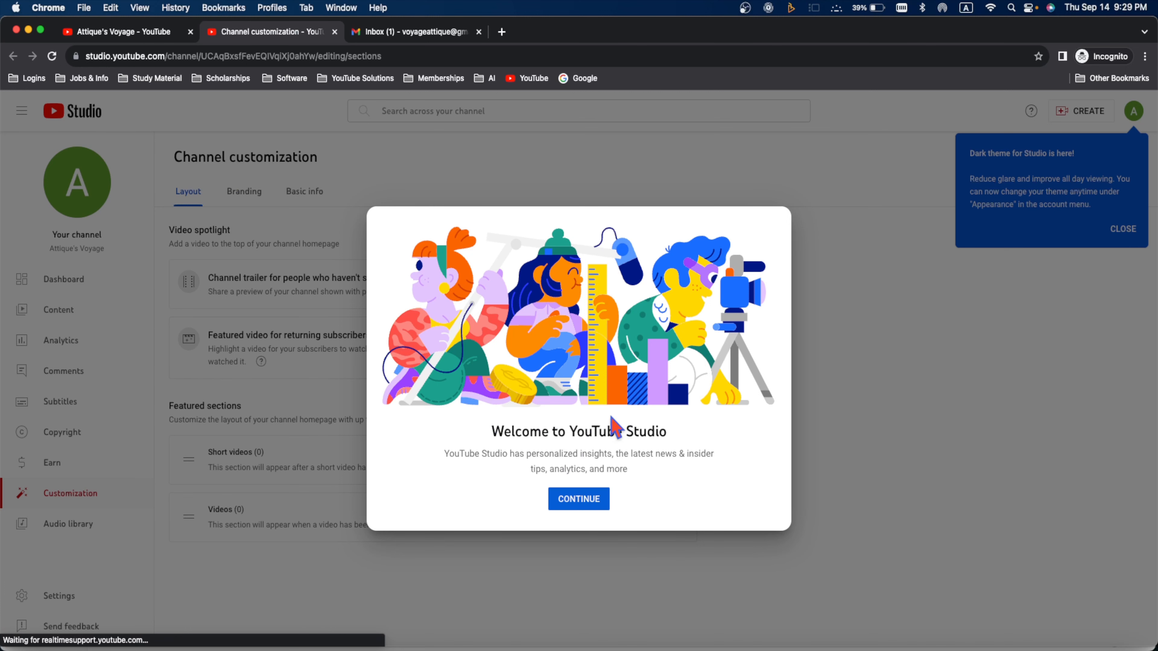
{"action": "left_click", "coordinate": [586, 502]}
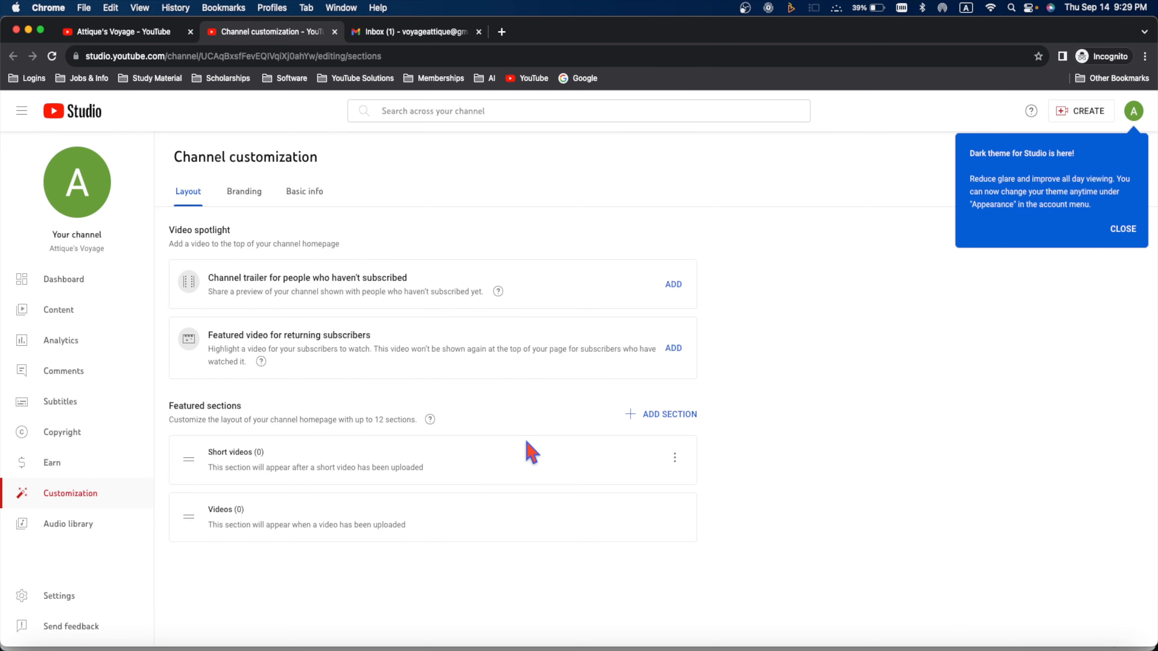
{"action": "left_click", "coordinate": [249, 192]}
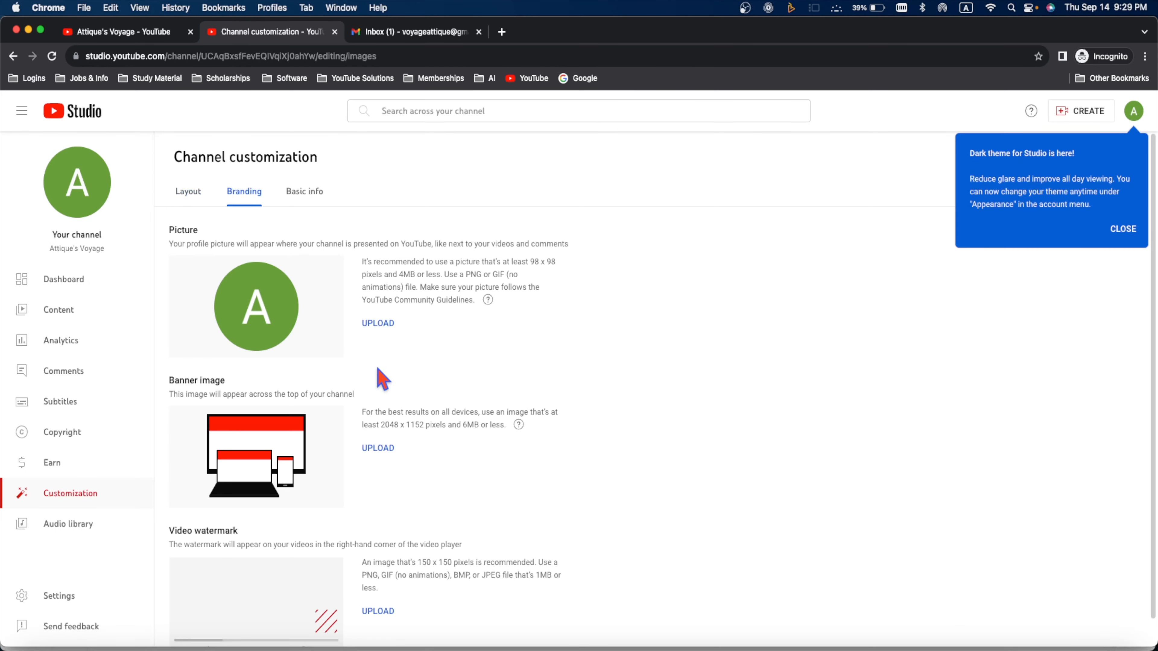
Upload youtube profile photo.jpg from the Attique's Voyage folder as the channel picture with its default crop
{"action": "left_click", "coordinate": [379, 324]}
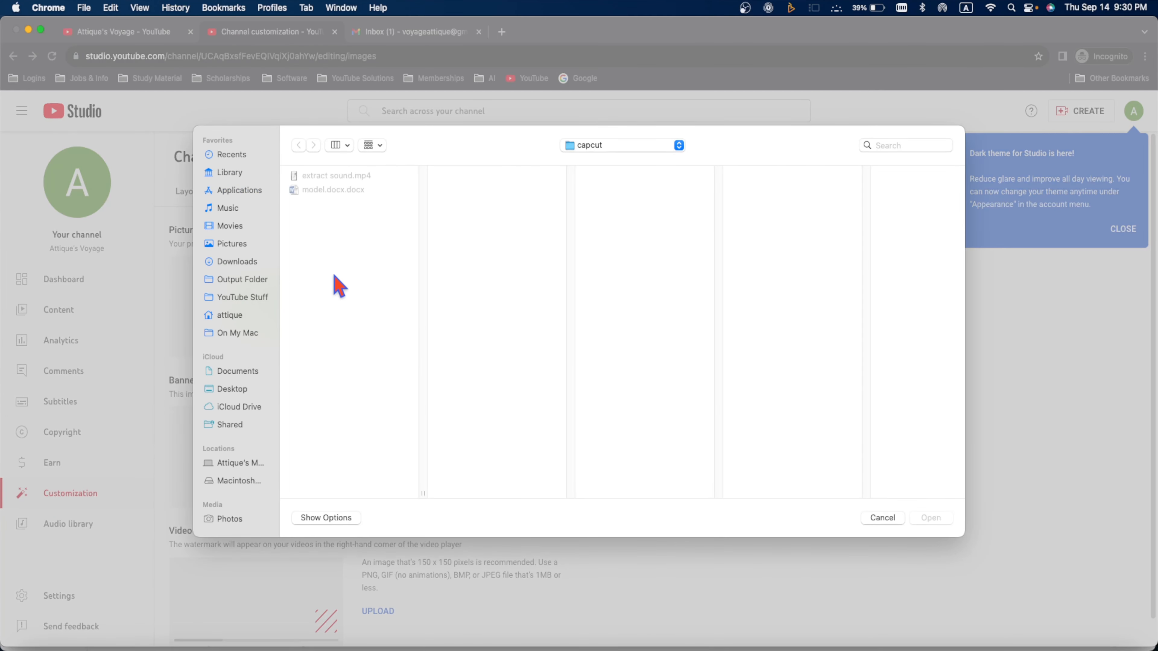
{"action": "left_click", "coordinate": [479, 232]}
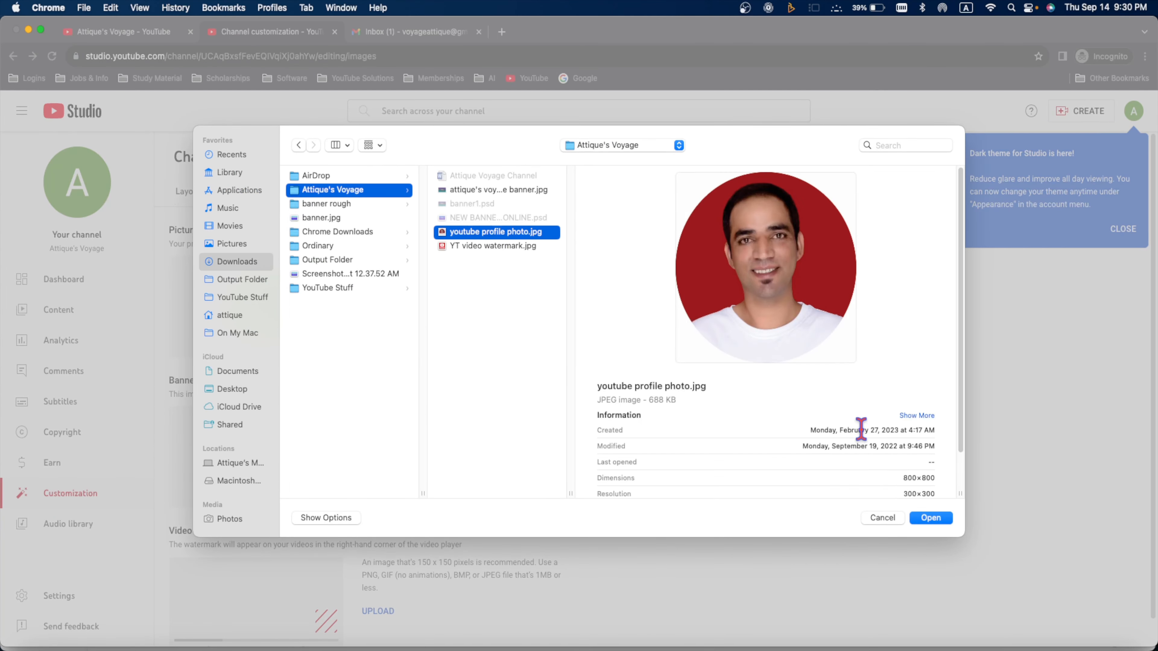
{"action": "left_click", "coordinate": [942, 518]}
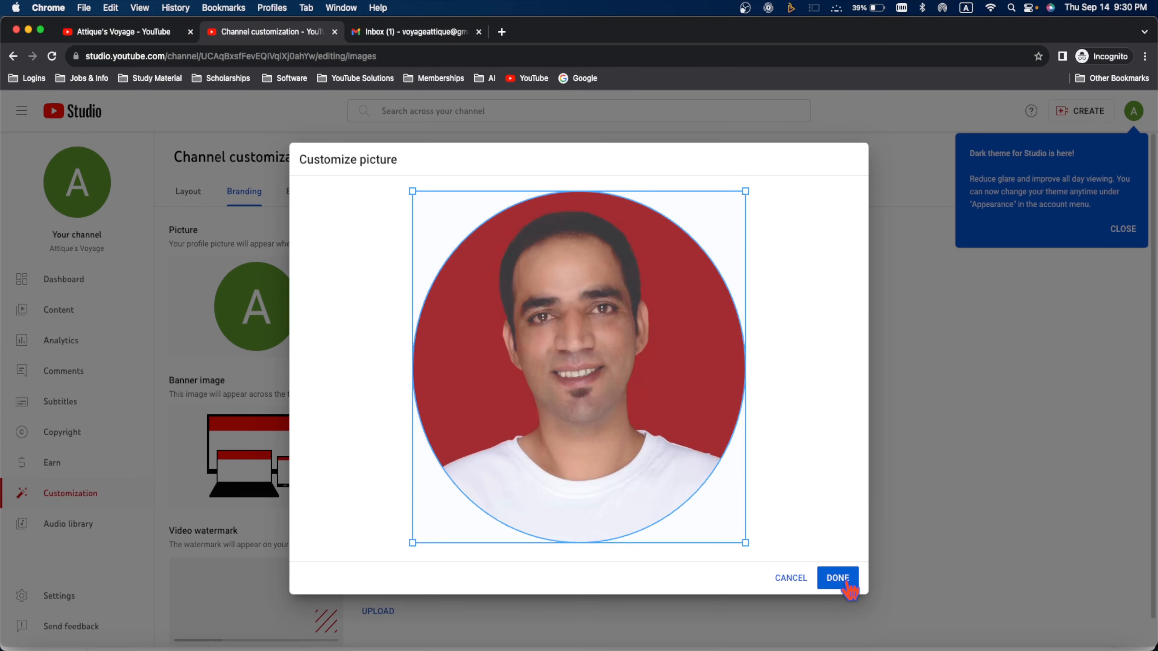
{"action": "left_click", "coordinate": [845, 580]}
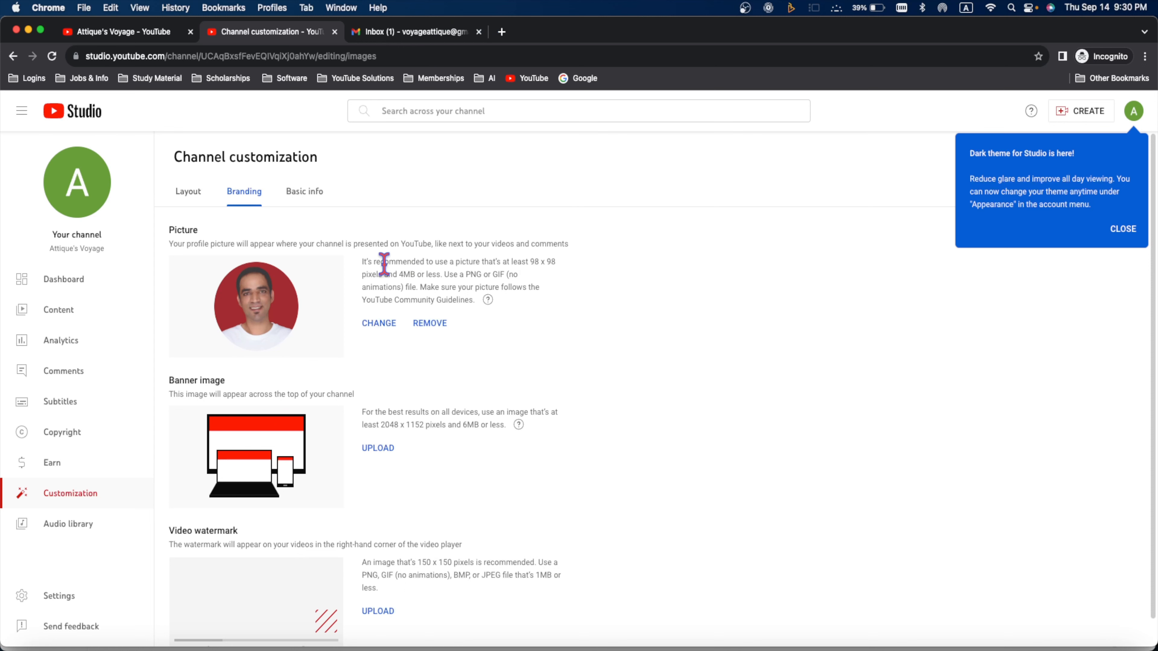
Upload attique's voyage banner.jpg as the channel's banner image with its default crop
{"action": "scroll", "coordinate": [679, 348], "scroll_direction": "down", "scroll_amount": 1}
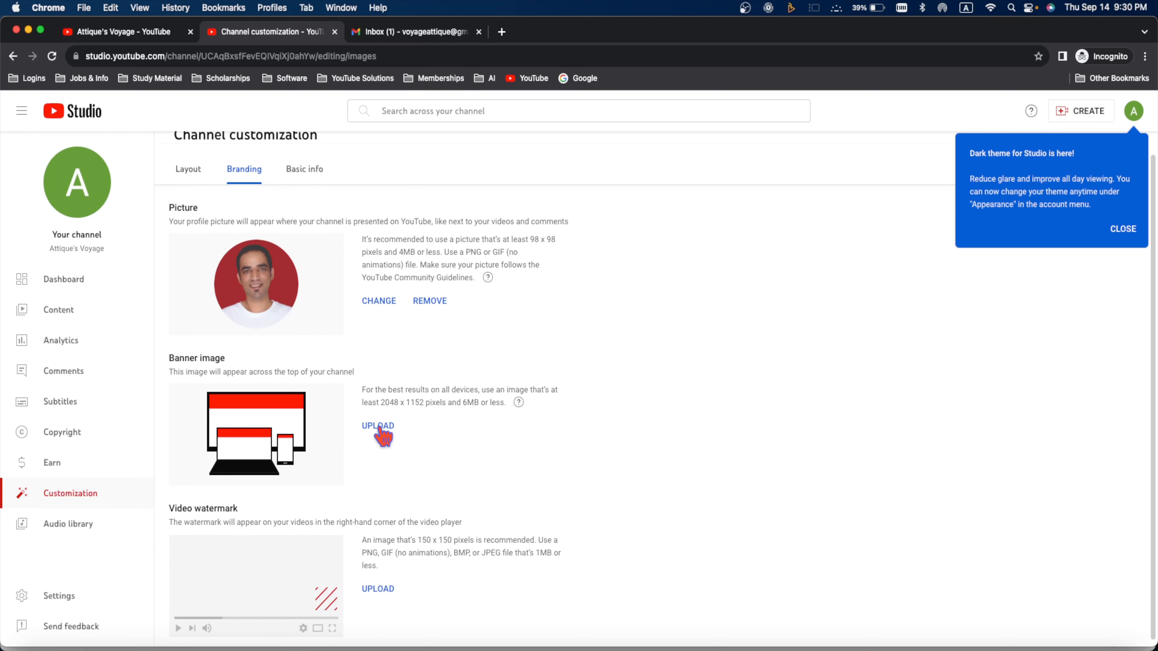
{"action": "left_click", "coordinate": [379, 427]}
{"action": "left_click", "coordinate": [377, 194]}
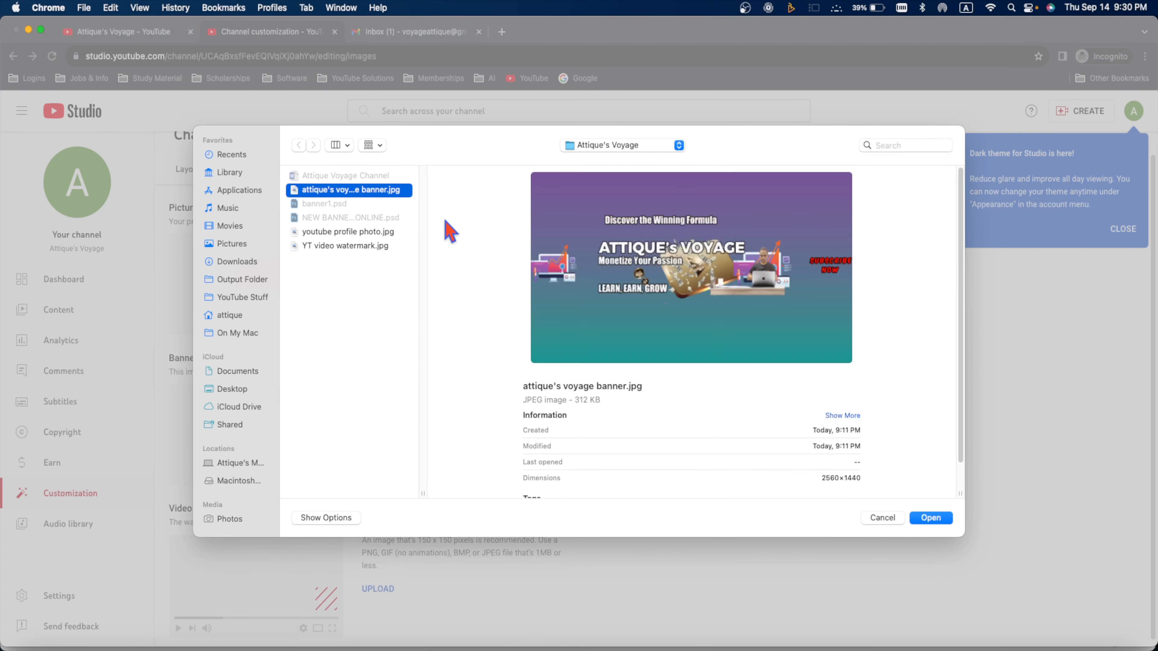
{"action": "left_click", "coordinate": [930, 518]}
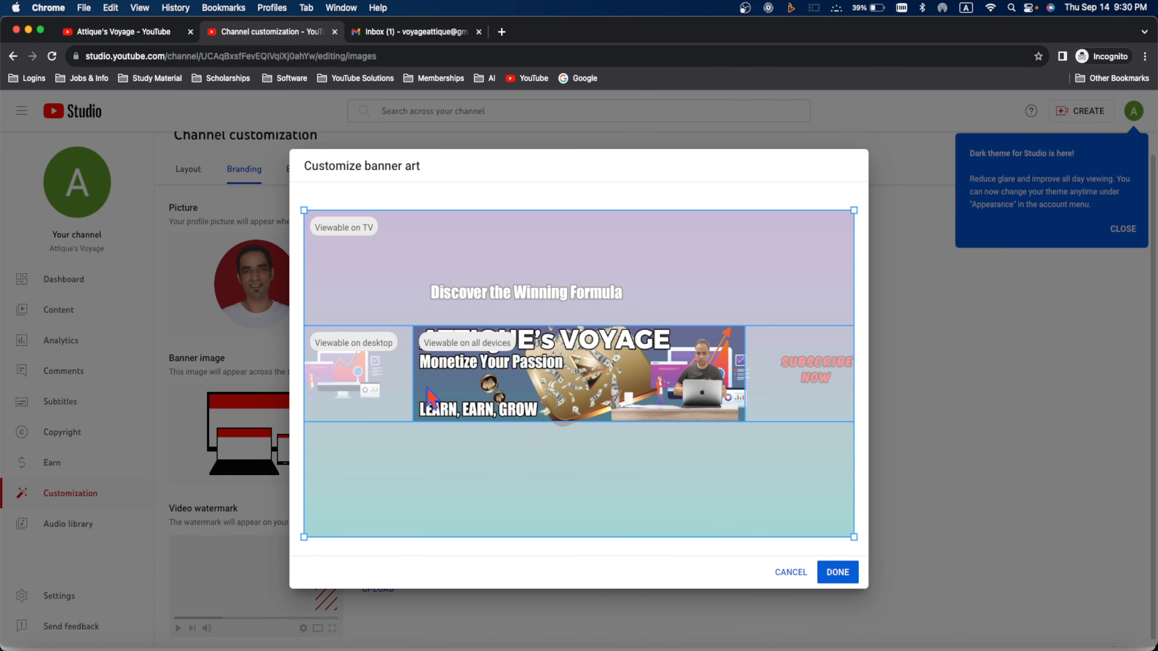
{"action": "left_click", "coordinate": [839, 573]}
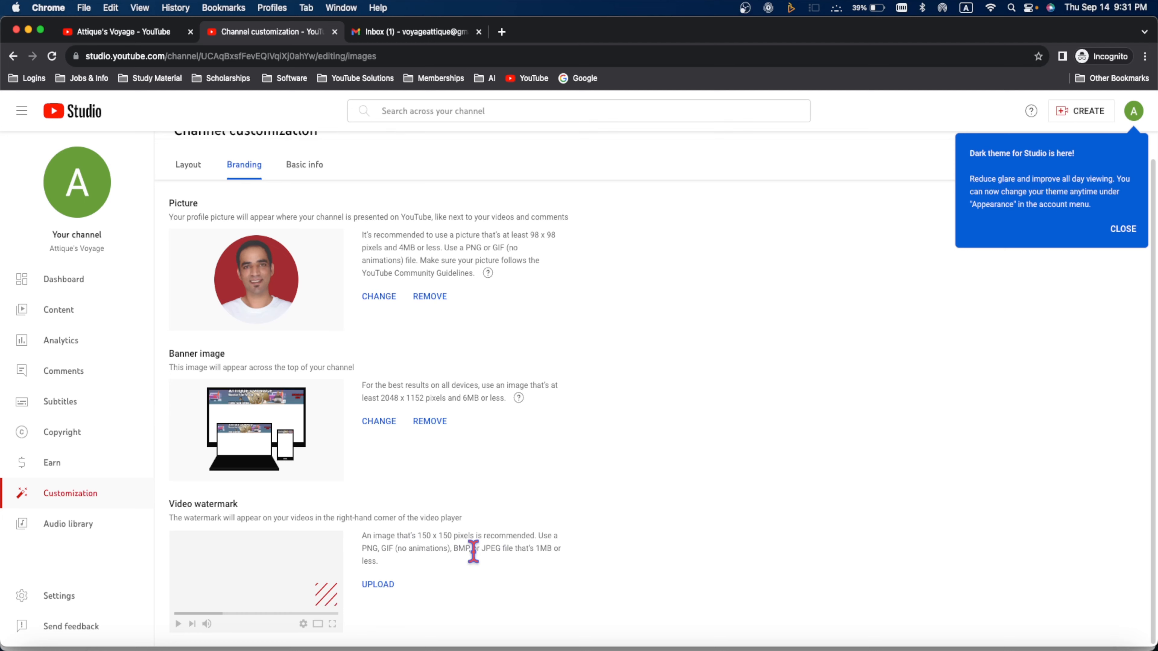
Preview YT video watermark.jpg in the Attique's Voyage folder and upload it as the channel's video watermark with its default crop
{"action": "double_click", "coordinate": [481, 112]}
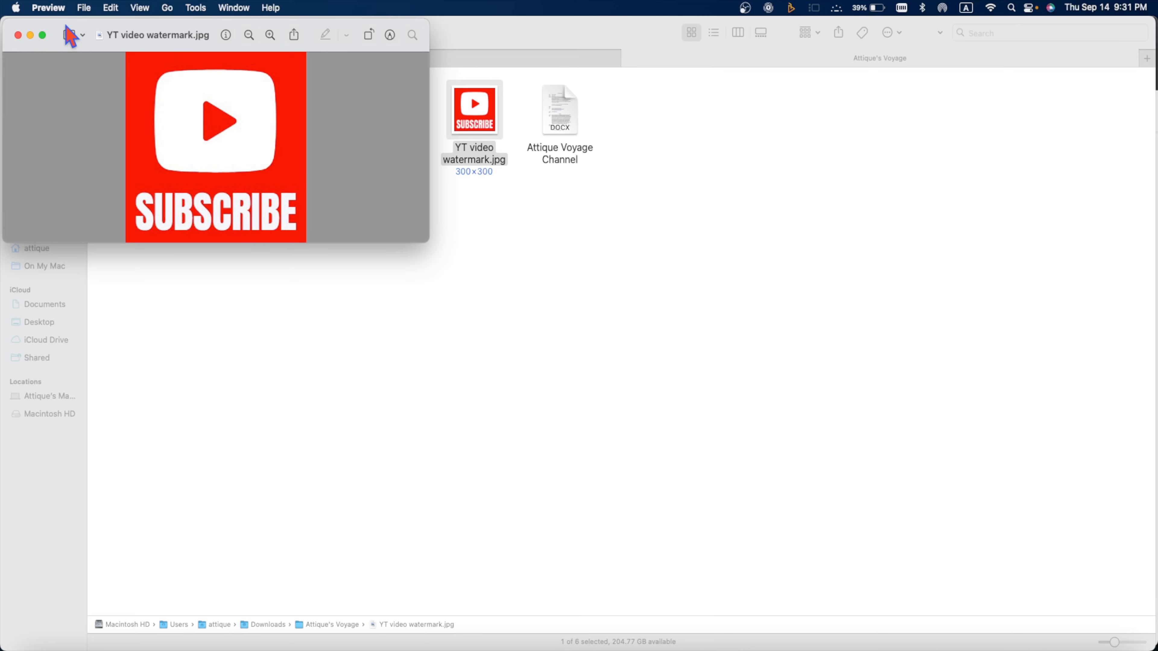
{"action": "left_click_drag", "start_coordinate": [66, 33], "coordinate": [449, 176]}
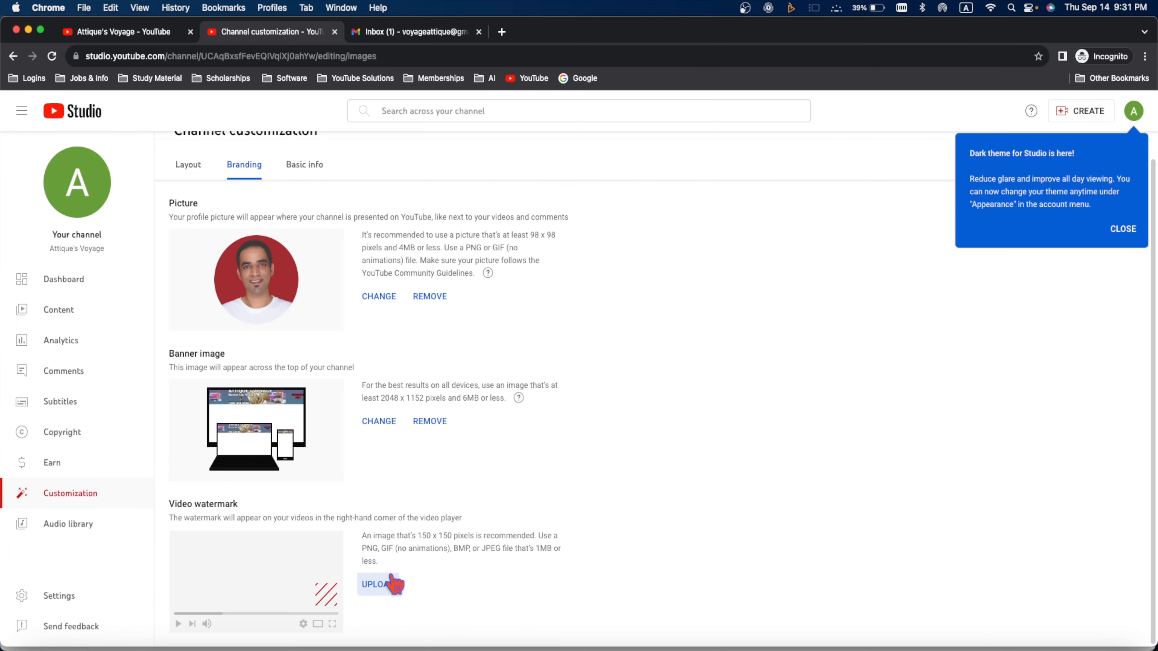
{"action": "left_click", "coordinate": [378, 585]}
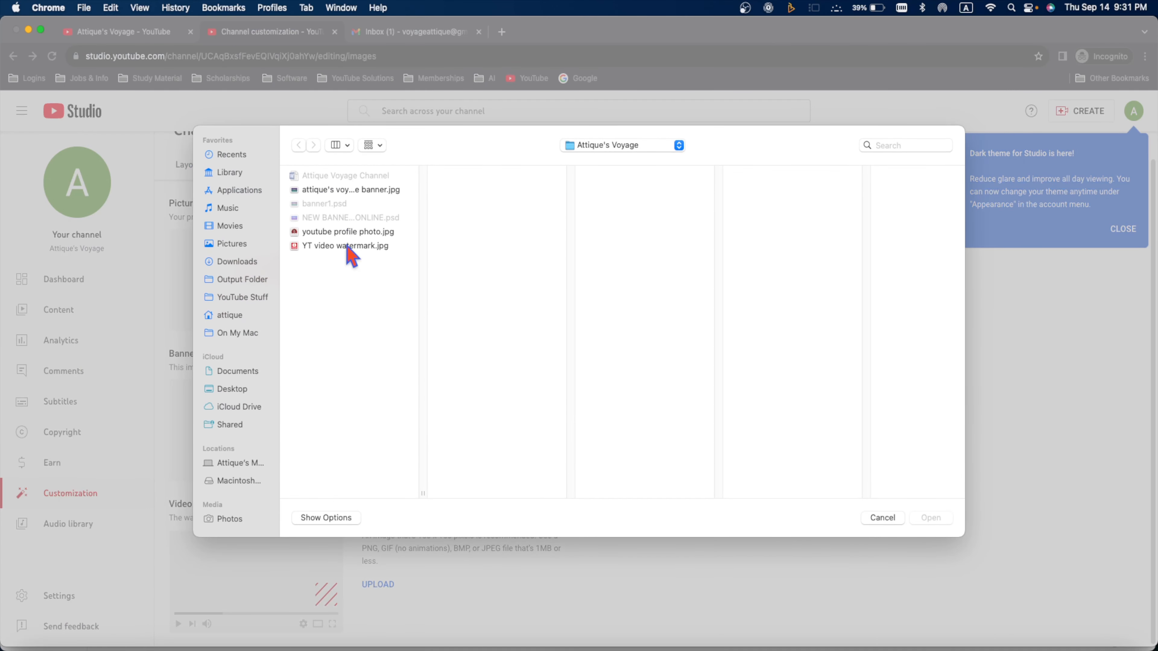
{"action": "left_click", "coordinate": [348, 247]}
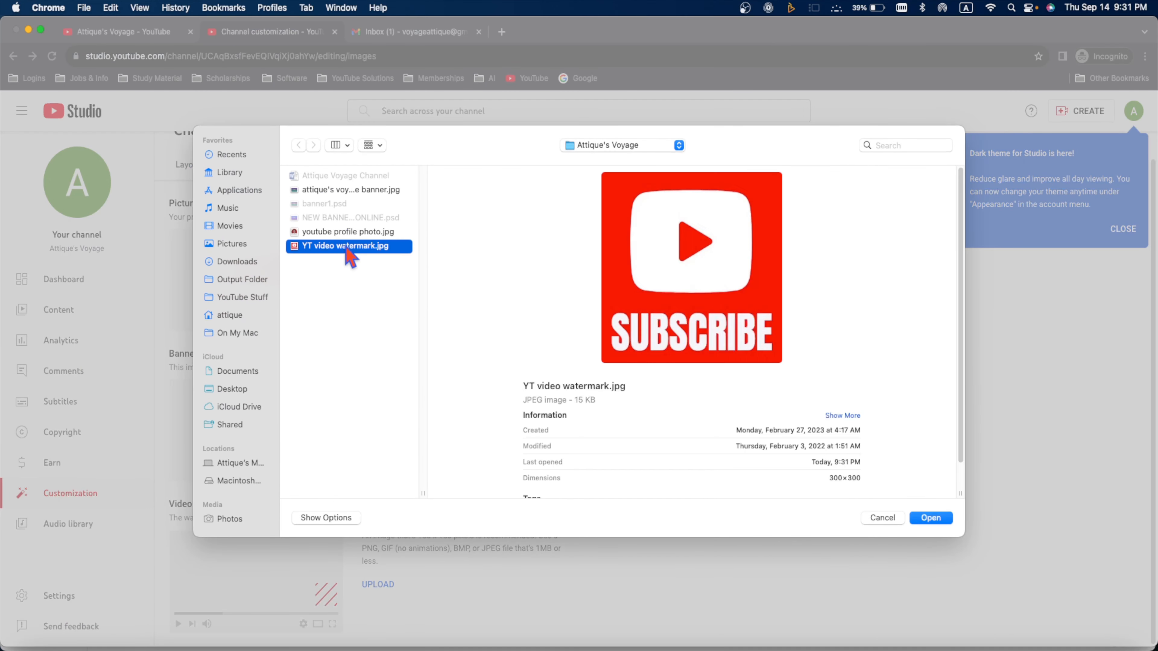
{"action": "left_click", "coordinate": [932, 520]}
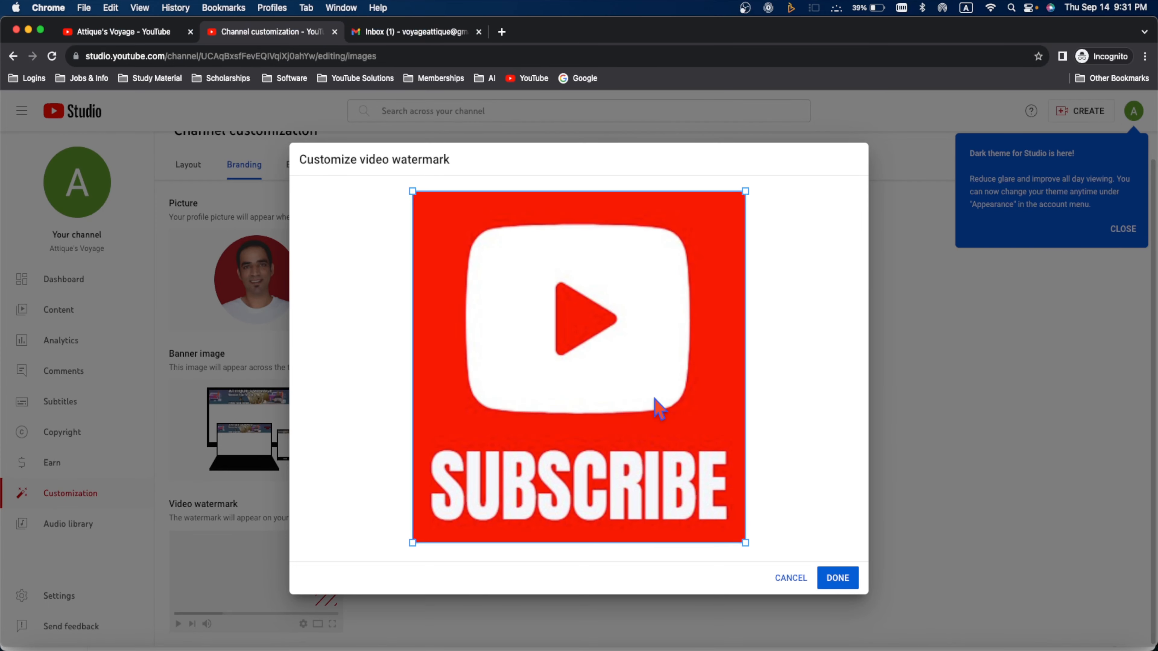
{"action": "left_click", "coordinate": [838, 578]}
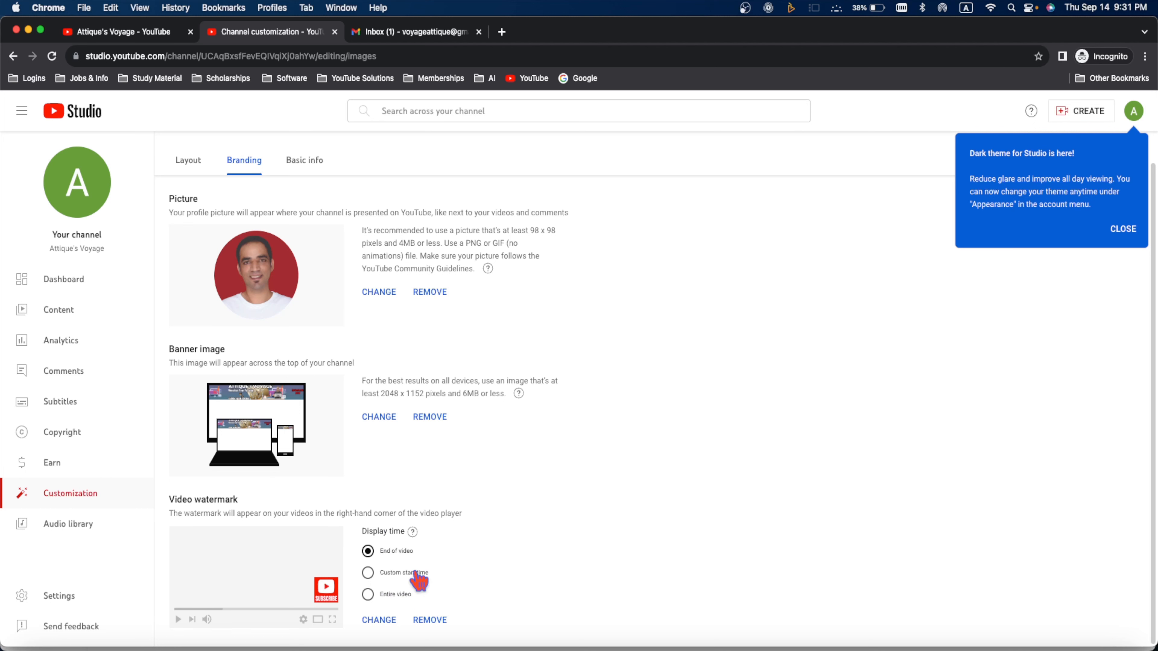
Set the video watermark's display time to a custom start time of 00:05
{"action": "left_click", "coordinate": [368, 595]}
{"action": "left_click", "coordinate": [368, 573]}
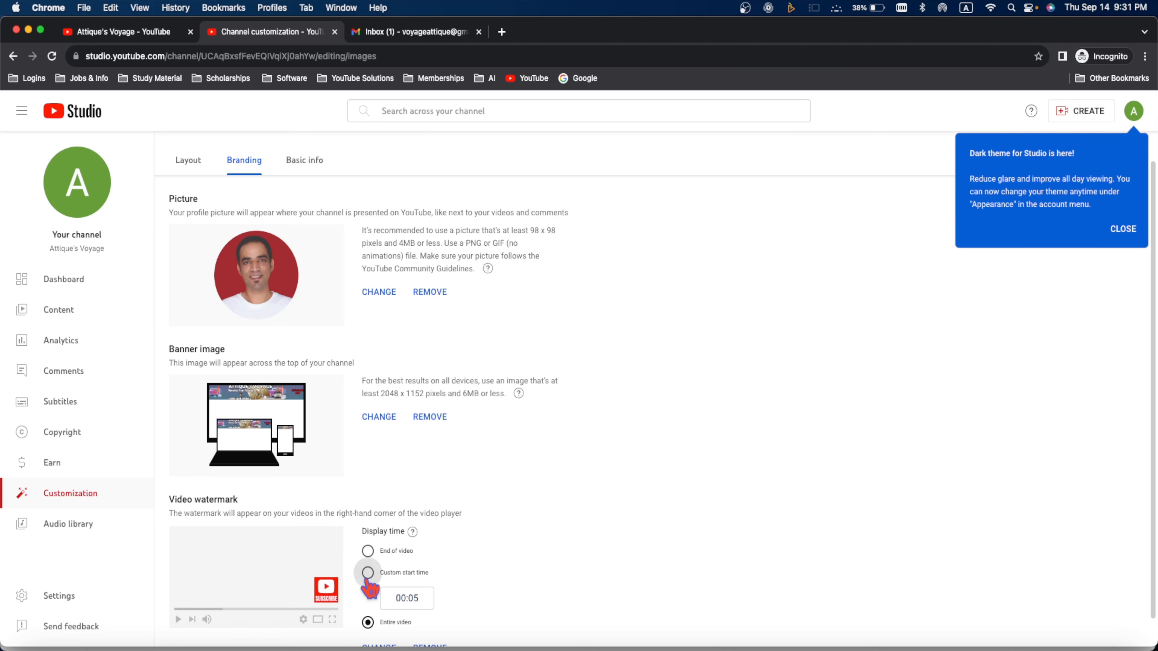
{"action": "scroll", "coordinate": [499, 598], "scroll_direction": "down", "scroll_amount": 1}
{"action": "left_click", "coordinate": [416, 568]}
{"action": "type", "text": "5"}
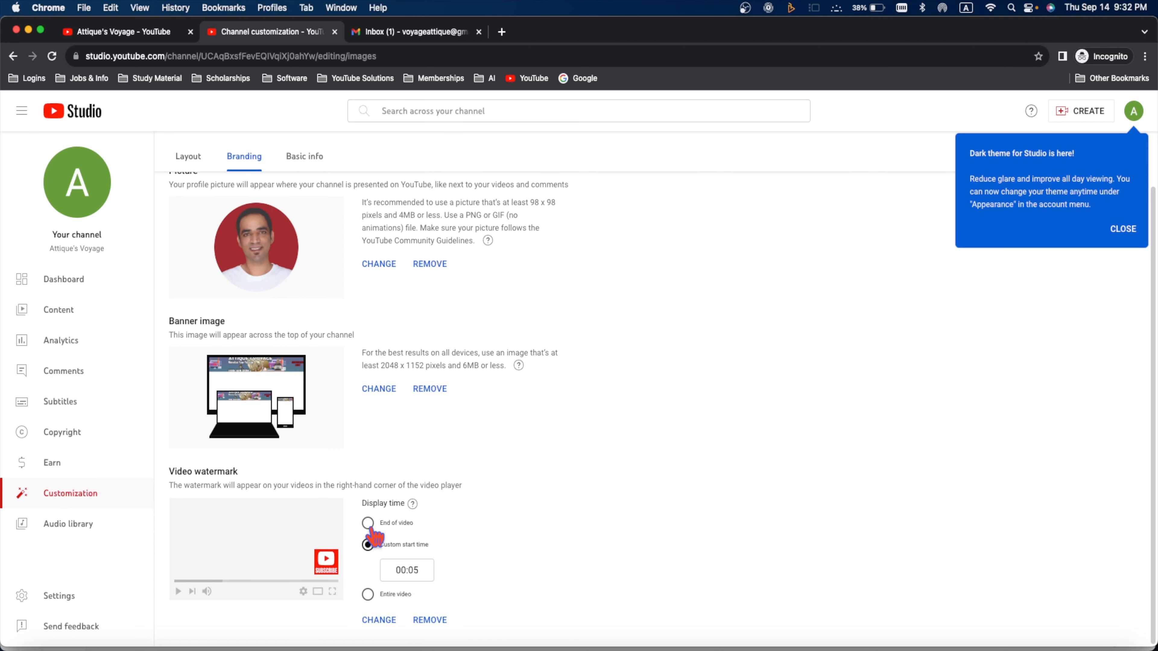
{"action": "scroll", "coordinate": [373, 533], "scroll_direction": "up", "scroll_amount": 1}
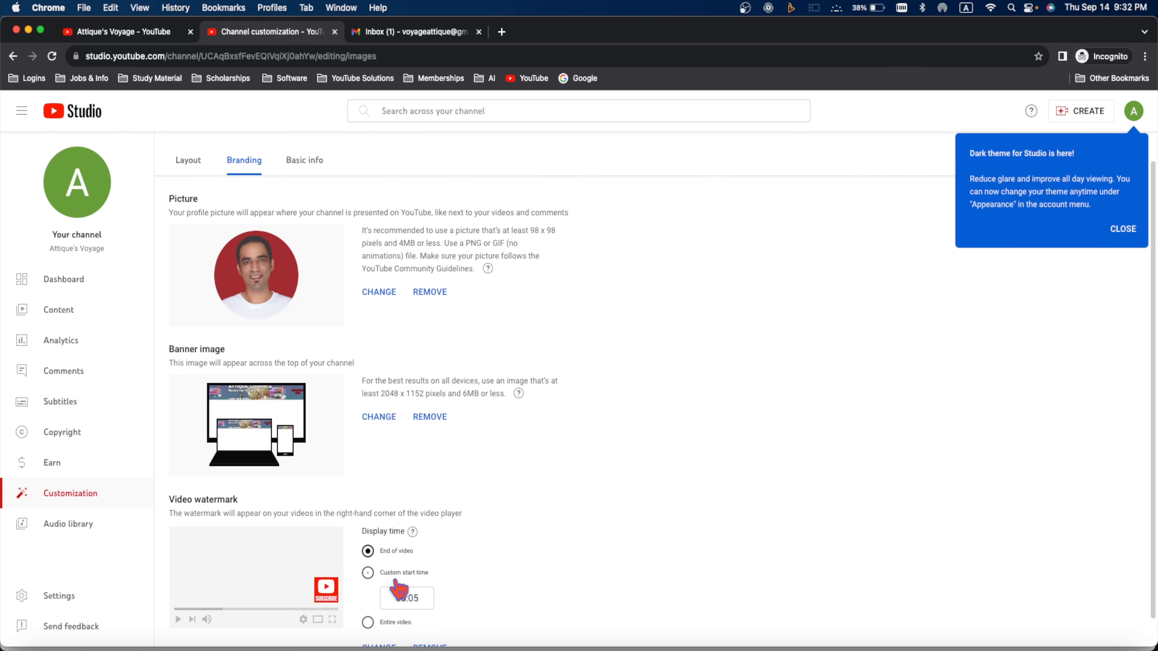
{"action": "left_click", "coordinate": [420, 601]}
{"action": "scroll", "coordinate": [420, 601], "scroll_direction": "down", "scroll_amount": 1}
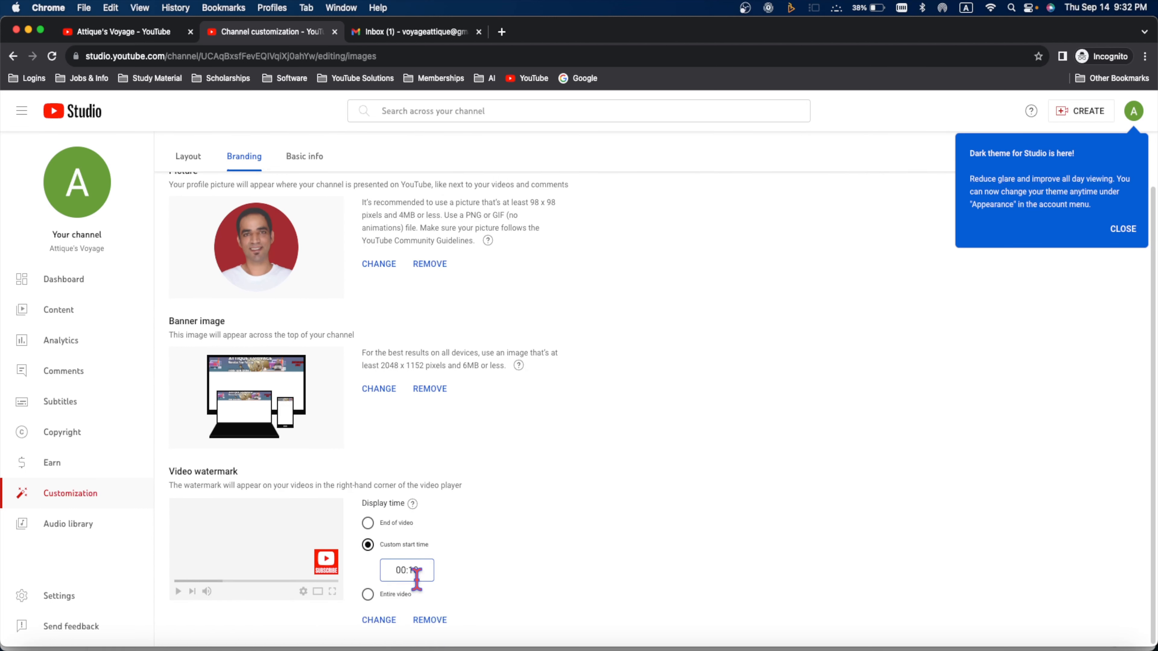
{"action": "key", "text": "BackSpace"}
{"action": "key", "text": "BackSpace"}
{"action": "type", "text": "05"}
{"action": "scroll", "coordinate": [374, 624], "scroll_direction": "up", "scroll_amount": 2}
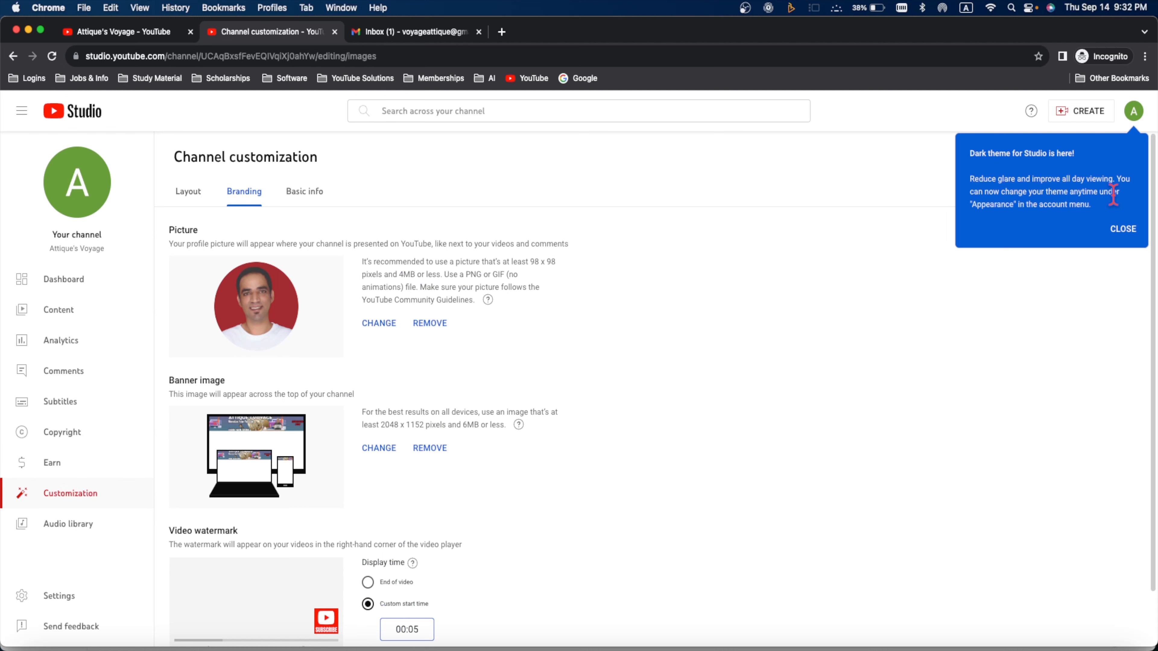
Dismiss the dark theme notice and copy the Basic Info text from the Attique Voyage Channel Word document into the channel's description
{"action": "left_click", "coordinate": [1124, 237]}
{"action": "left_click", "coordinate": [317, 191]}
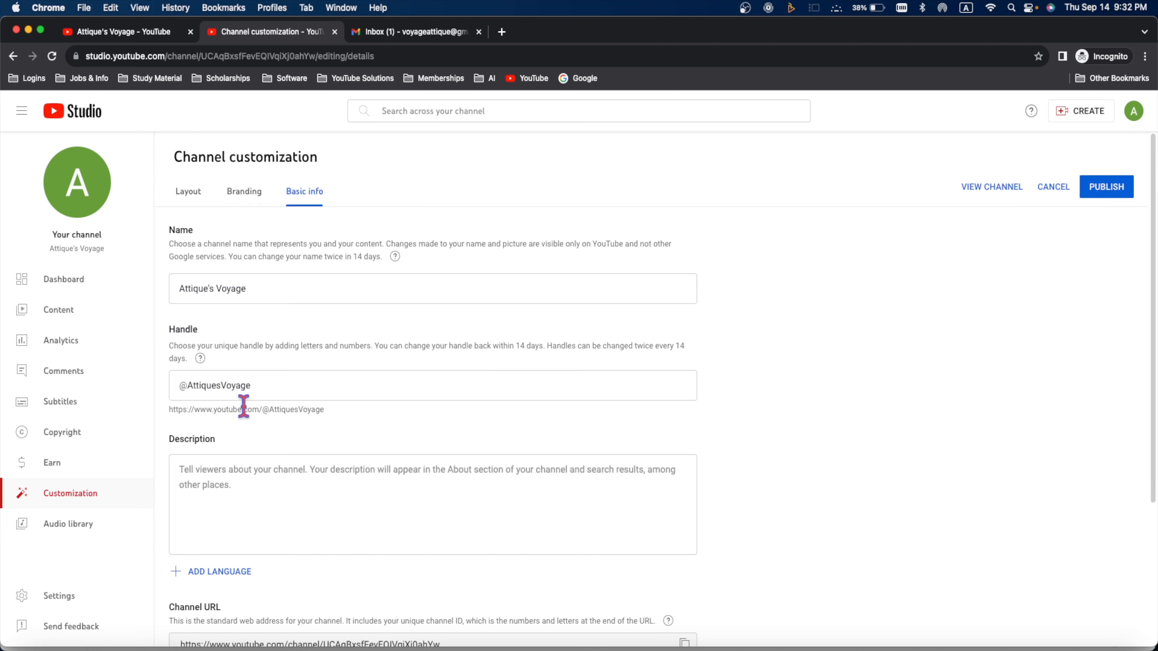
{"action": "left_click", "coordinate": [209, 488]}
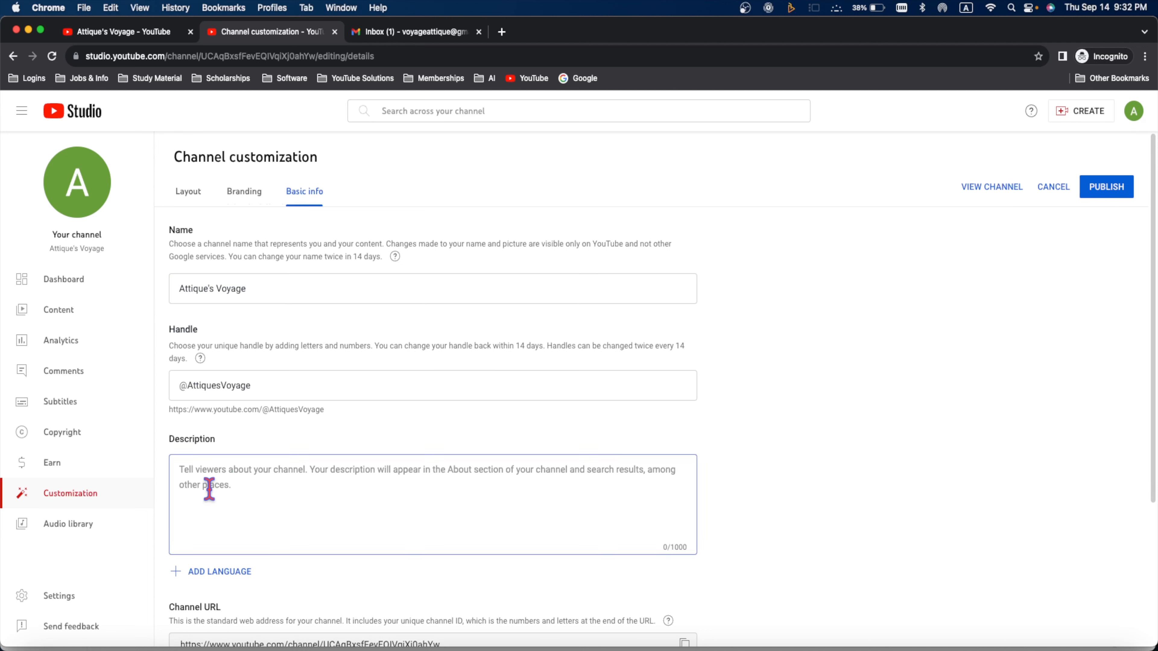
{"action": "left_click", "coordinate": [557, 639]}
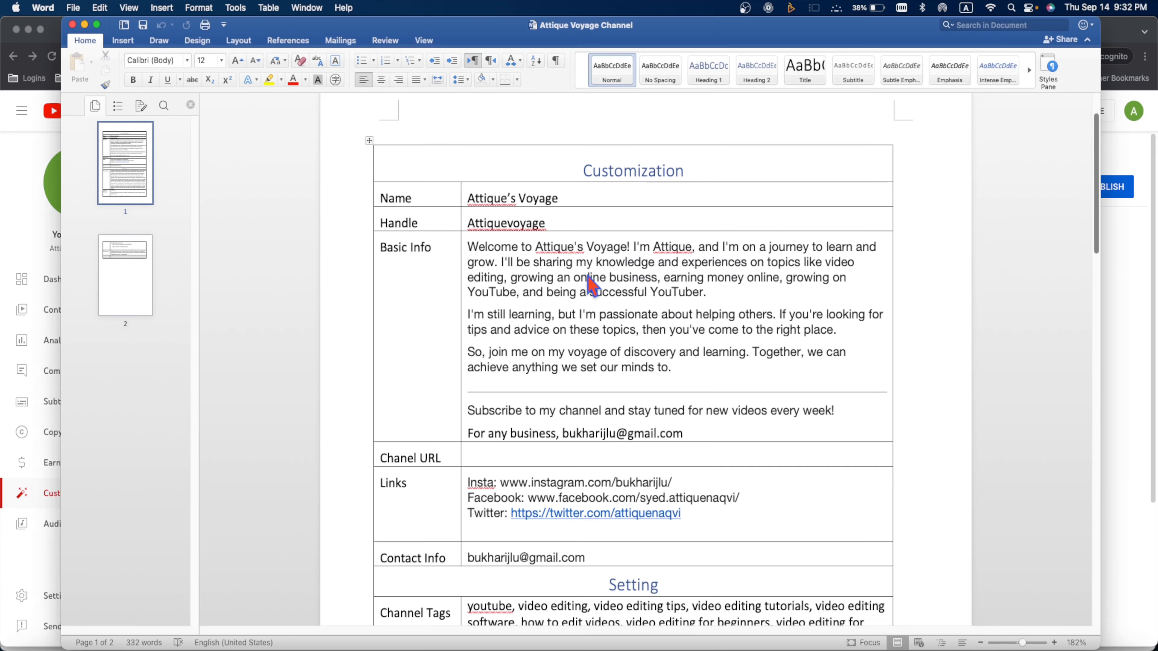
{"action": "left_click", "coordinate": [451, 270]}
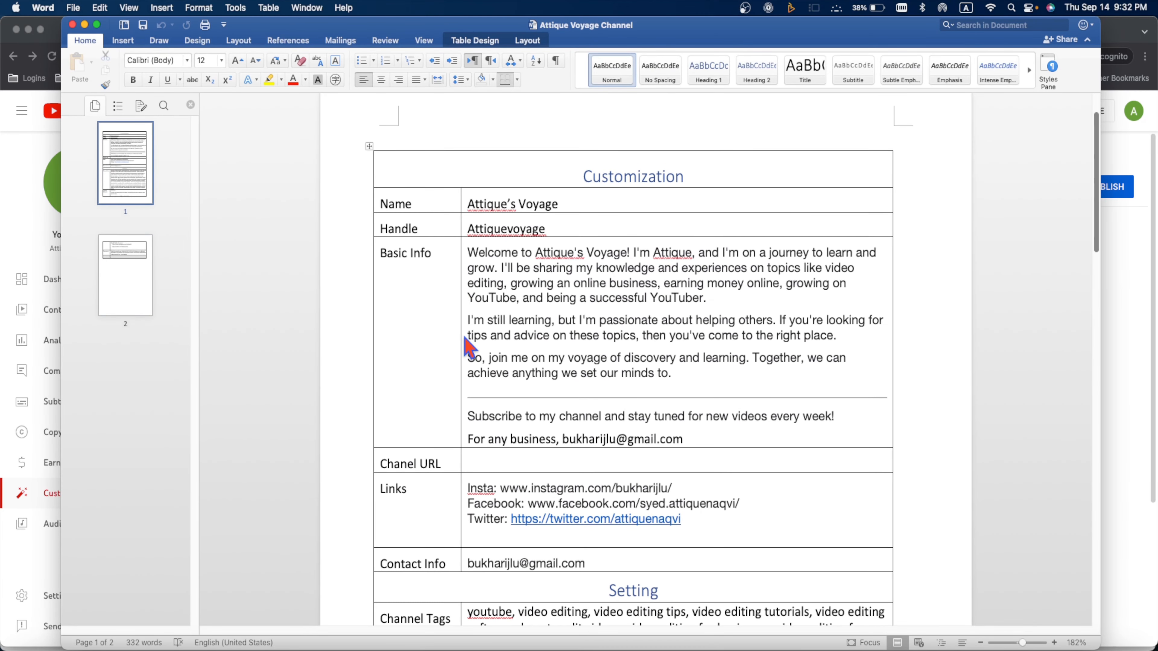
{"action": "left_click", "coordinate": [470, 349]}
{"action": "key", "text": "super+c"}
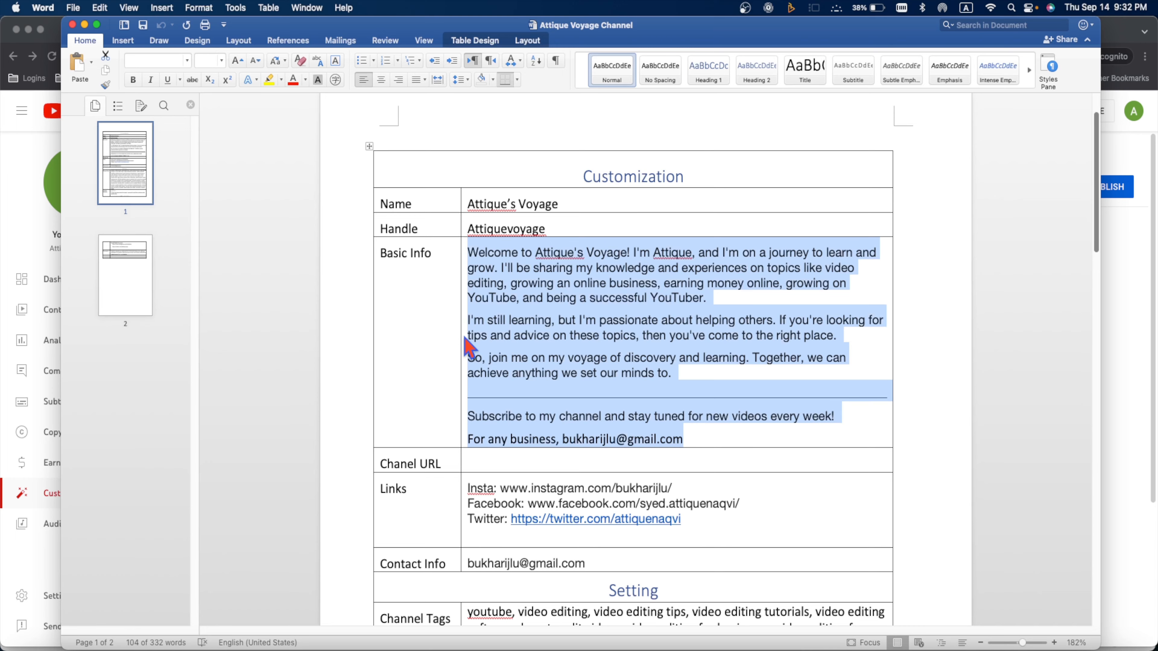
{"action": "key", "text": "super+Tab"}
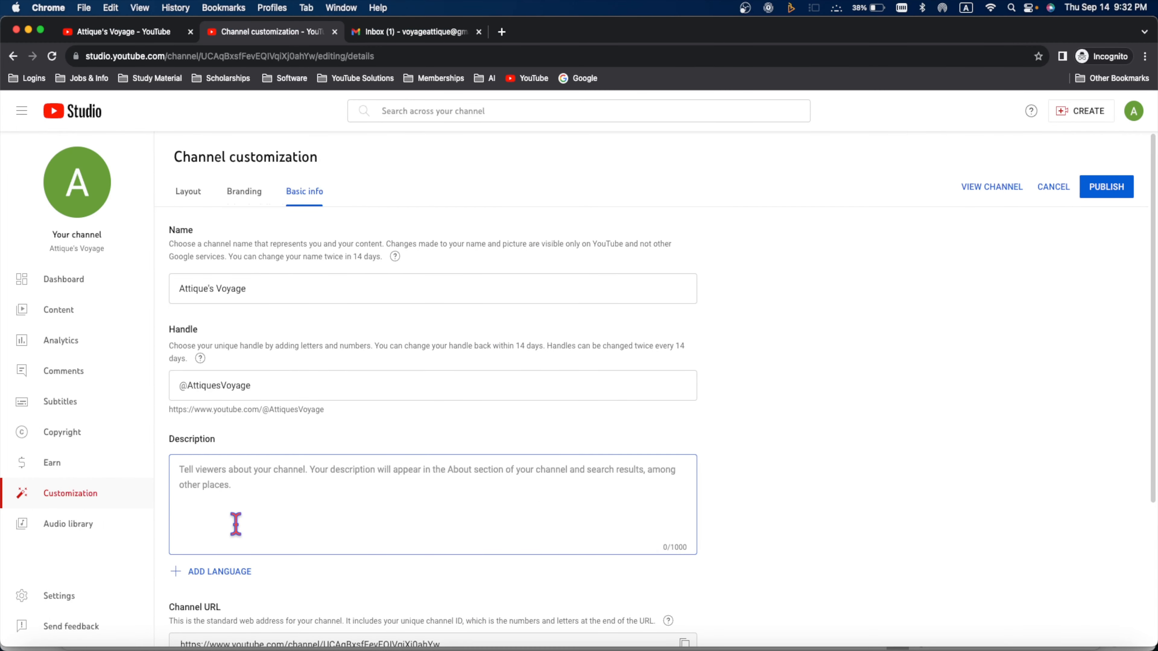
{"action": "key", "text": "super+v"}
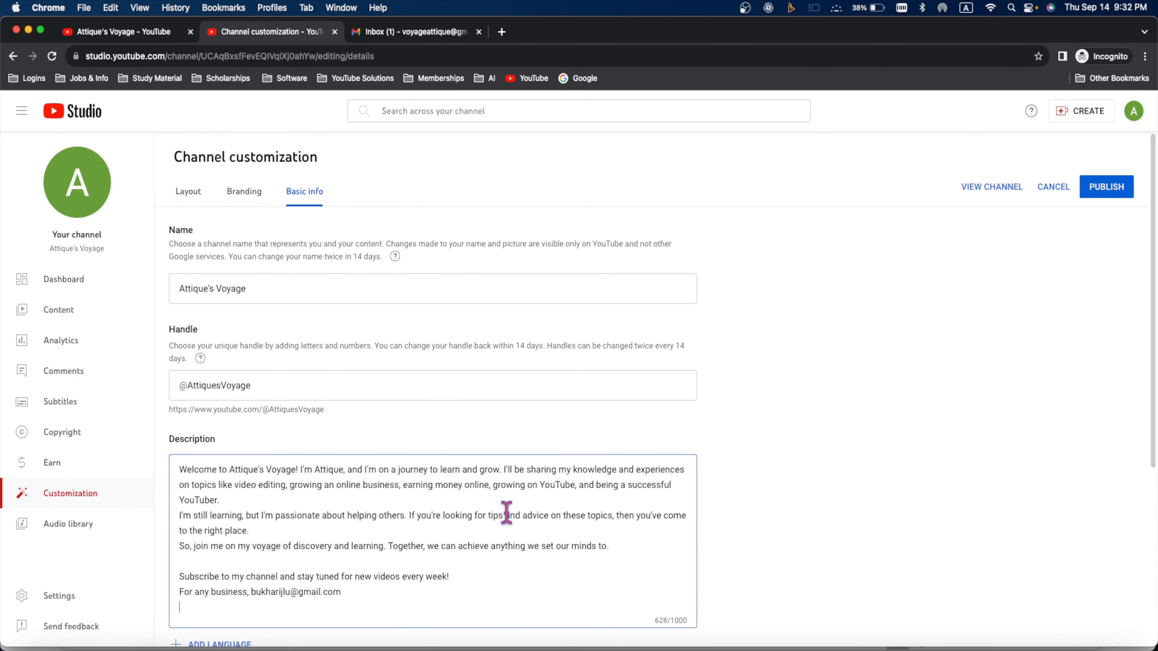
Add channel links titled Istagram, FaceBook and Twitter, using the matching profile URLs from the Word document
{"action": "scroll", "coordinate": [507, 516], "scroll_direction": "down", "scroll_amount": 3}
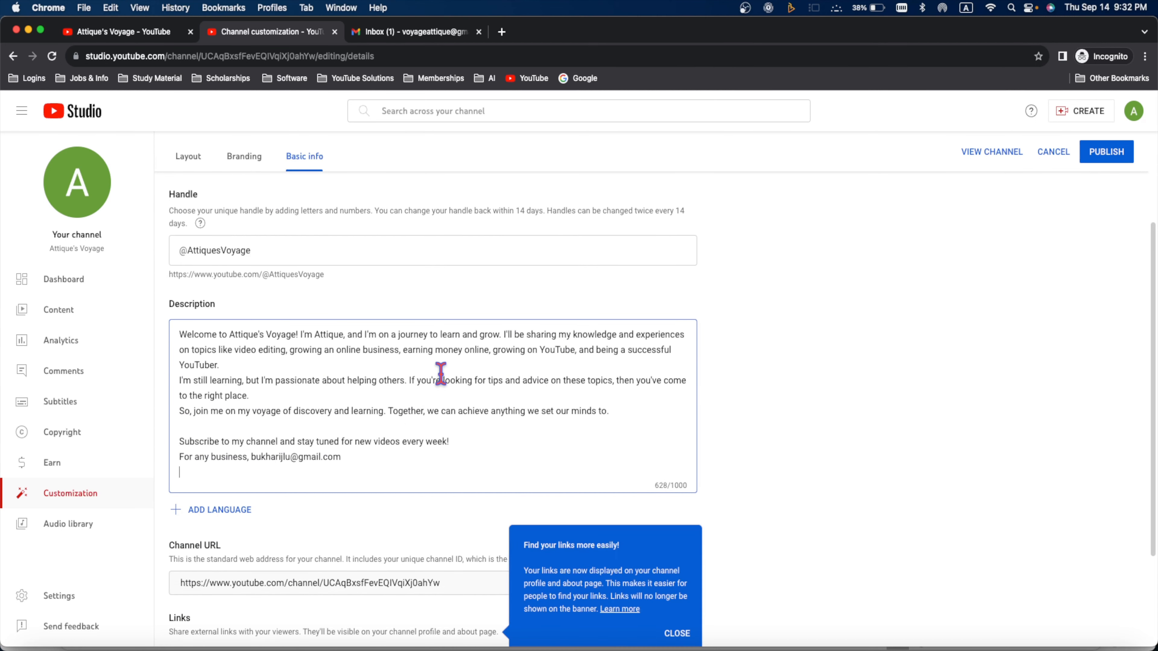
{"action": "scroll", "coordinate": [441, 374], "scroll_direction": "down", "scroll_amount": 3}
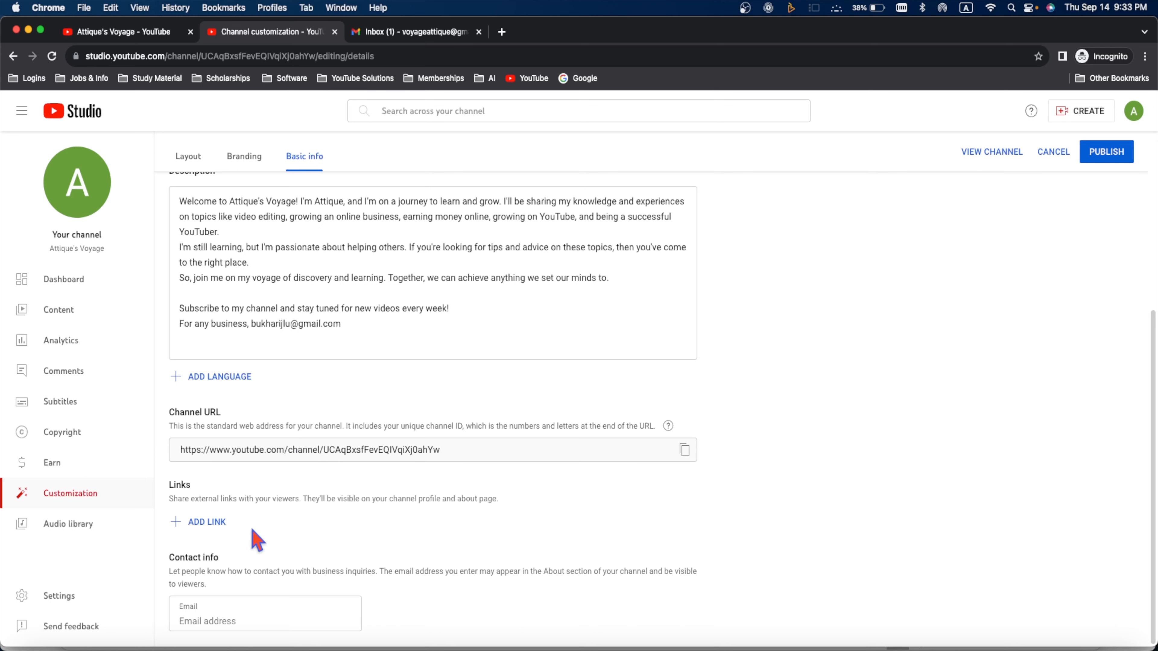
{"action": "left_click", "coordinate": [219, 523]}
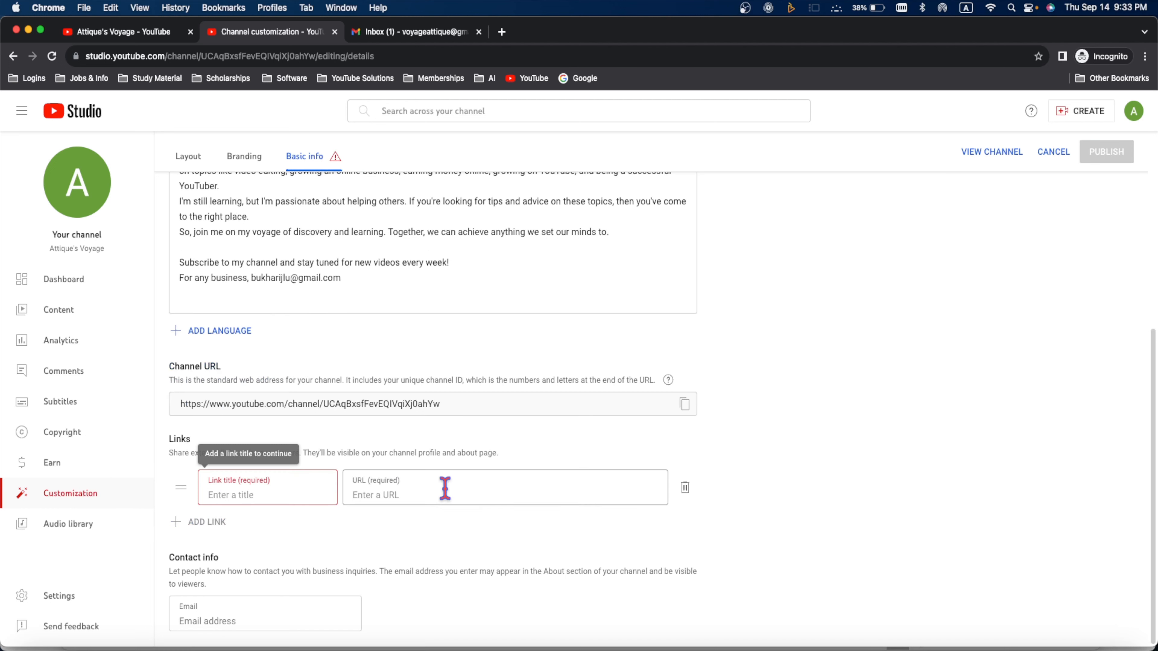
{"action": "left_click", "coordinate": [445, 487]}
{"action": "key", "text": "super+v"}
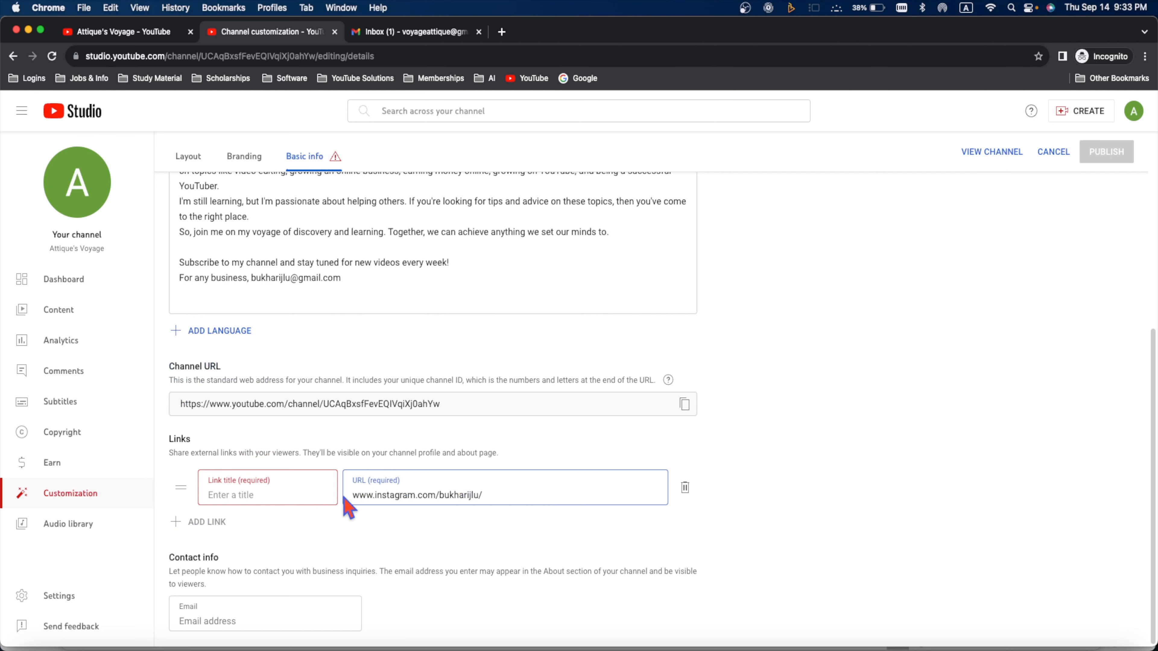
{"action": "left_click", "coordinate": [322, 491]}
{"action": "type", "text": "Istagram"}
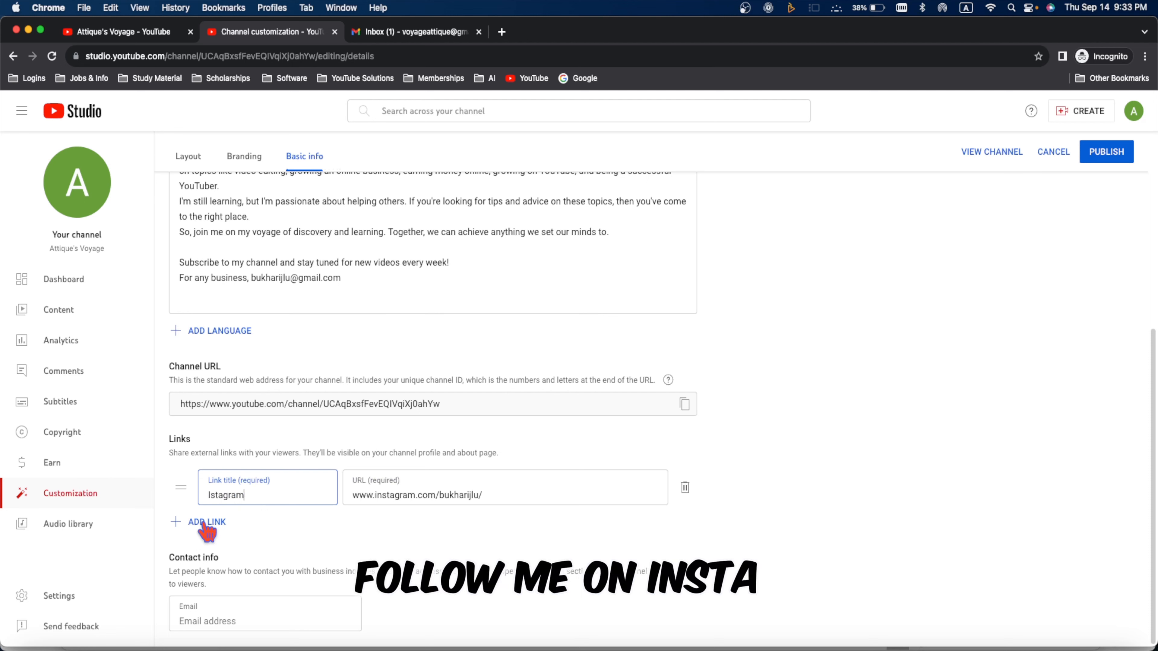
{"action": "key", "text": "super+Tab"}
{"action": "left_click_drag", "start_coordinate": [528, 431], "coordinate": [755, 431]}
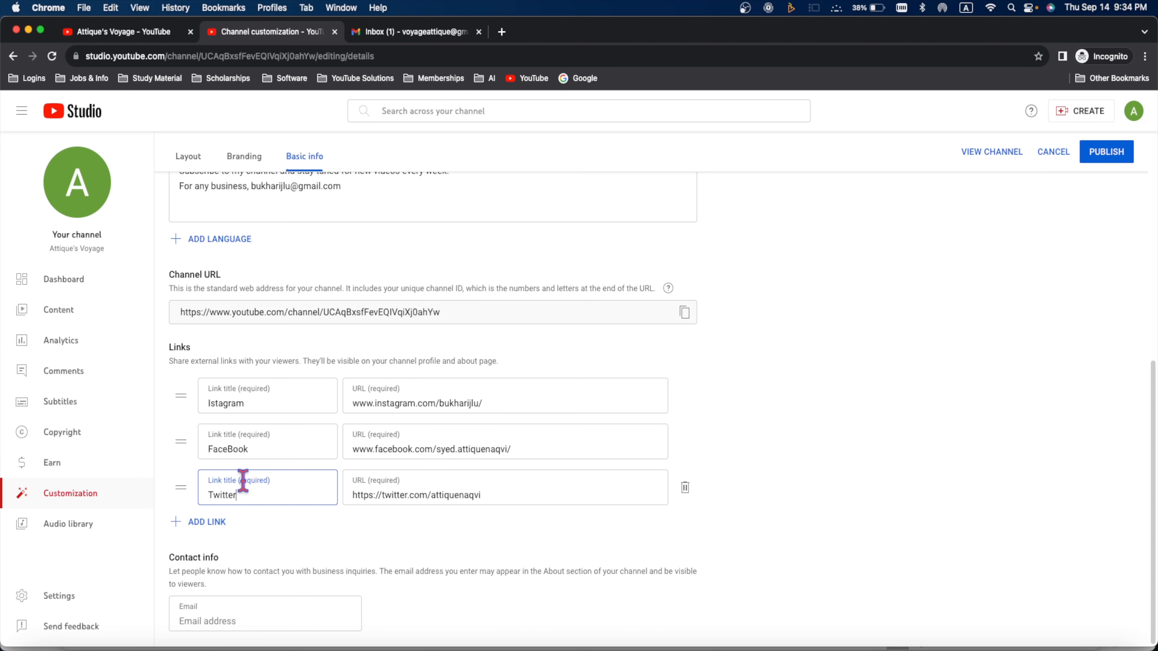
Enter the channel's business email as contact info and replace the email in the description's last line with the same address
{"action": "left_click", "coordinate": [213, 616]}
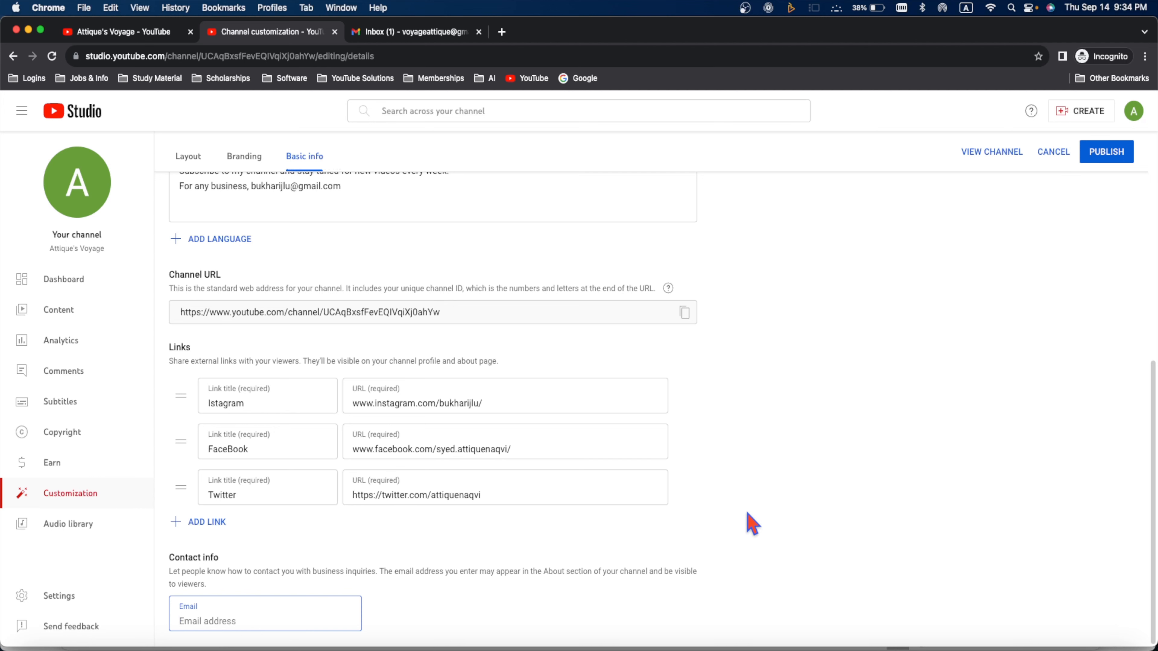
{"action": "key", "text": "super+v"}
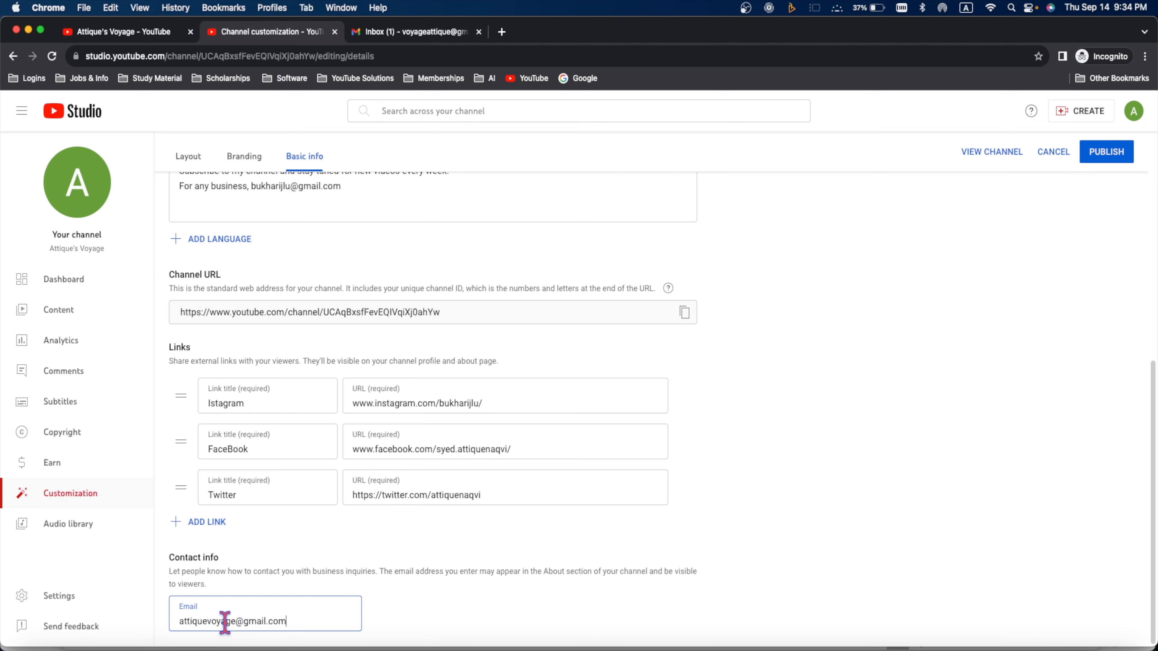
{"action": "scroll", "coordinate": [243, 435], "scroll_direction": "up", "scroll_amount": 7}
{"action": "left_click", "coordinate": [188, 157]}
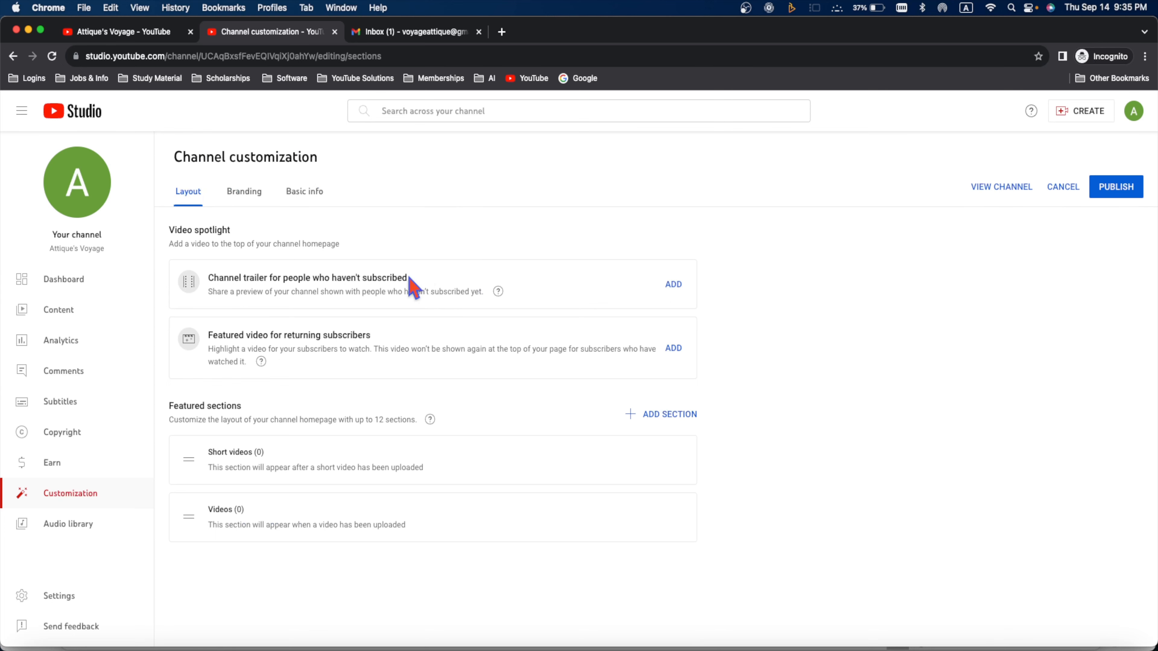
{"action": "left_click", "coordinate": [313, 201]}
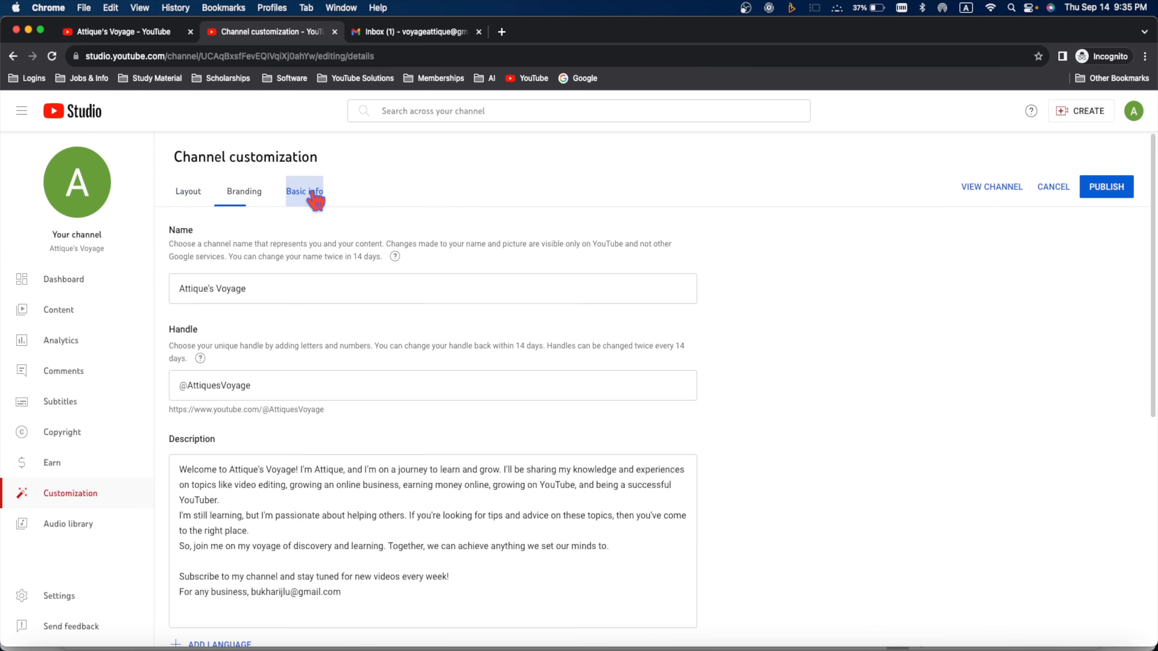
{"action": "scroll", "coordinate": [392, 329], "scroll_direction": "down", "scroll_amount": 3}
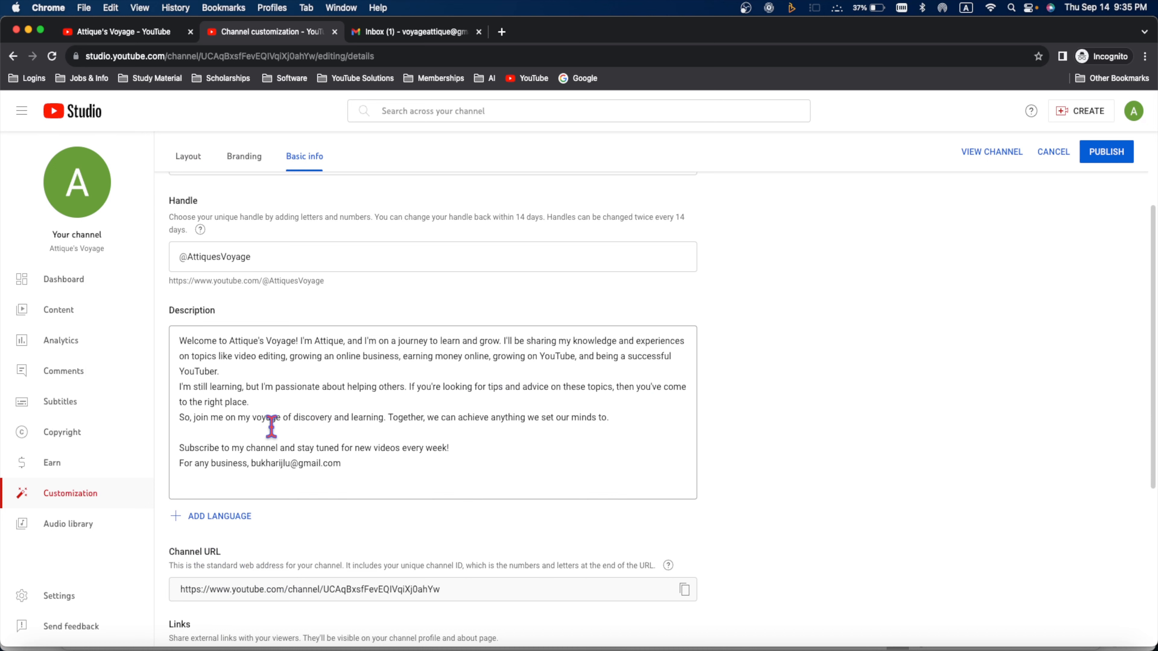
{"action": "left_click_drag", "start_coordinate": [251, 463], "coordinate": [344, 465]}
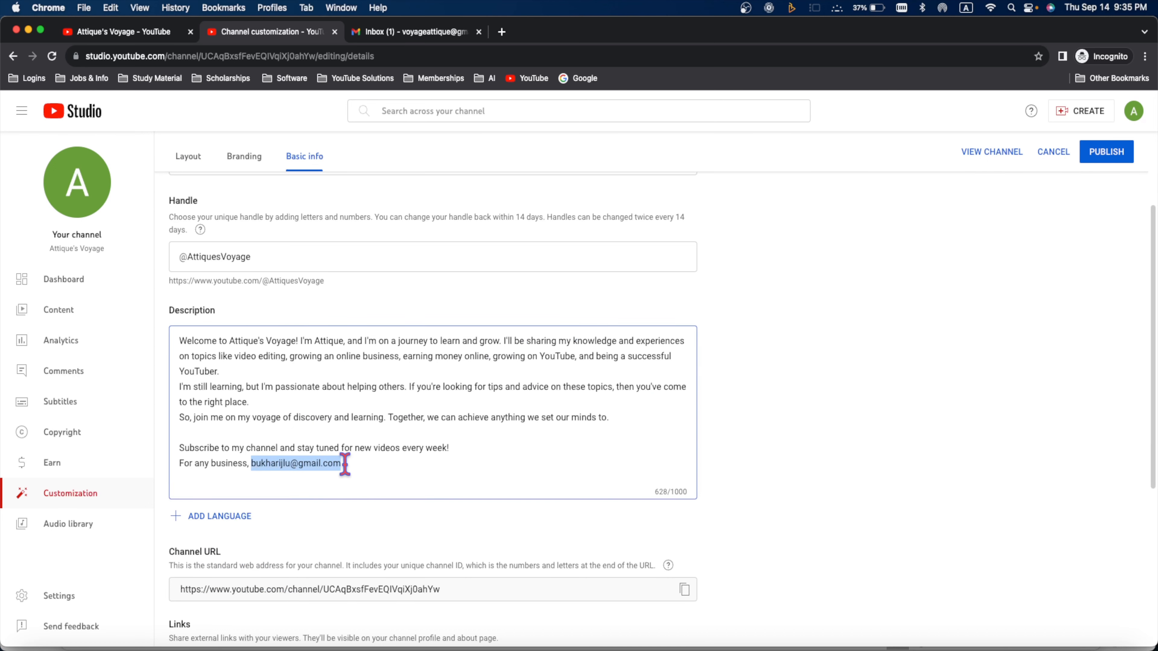
{"action": "key", "text": "cmd+v"}
Publish the channel customization changes and reload the Studio page
{"action": "scroll", "coordinate": [570, 433], "scroll_direction": "down", "scroll_amount": 5}
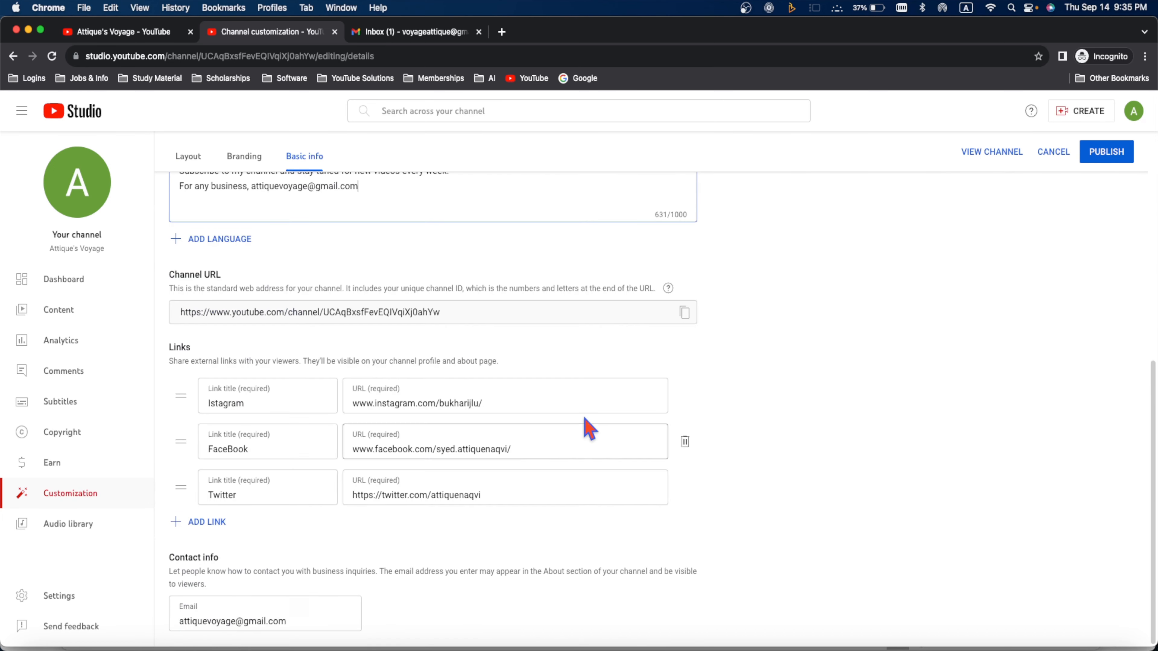
{"action": "left_click", "coordinate": [1105, 160]}
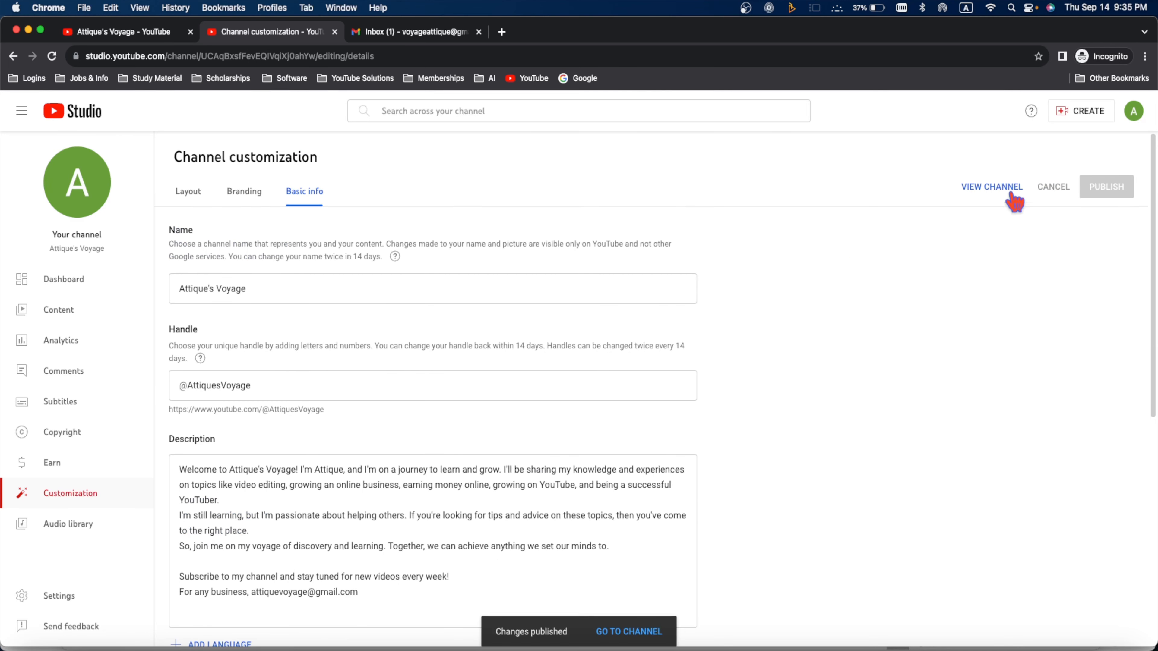
{"action": "left_click", "coordinate": [52, 57]}
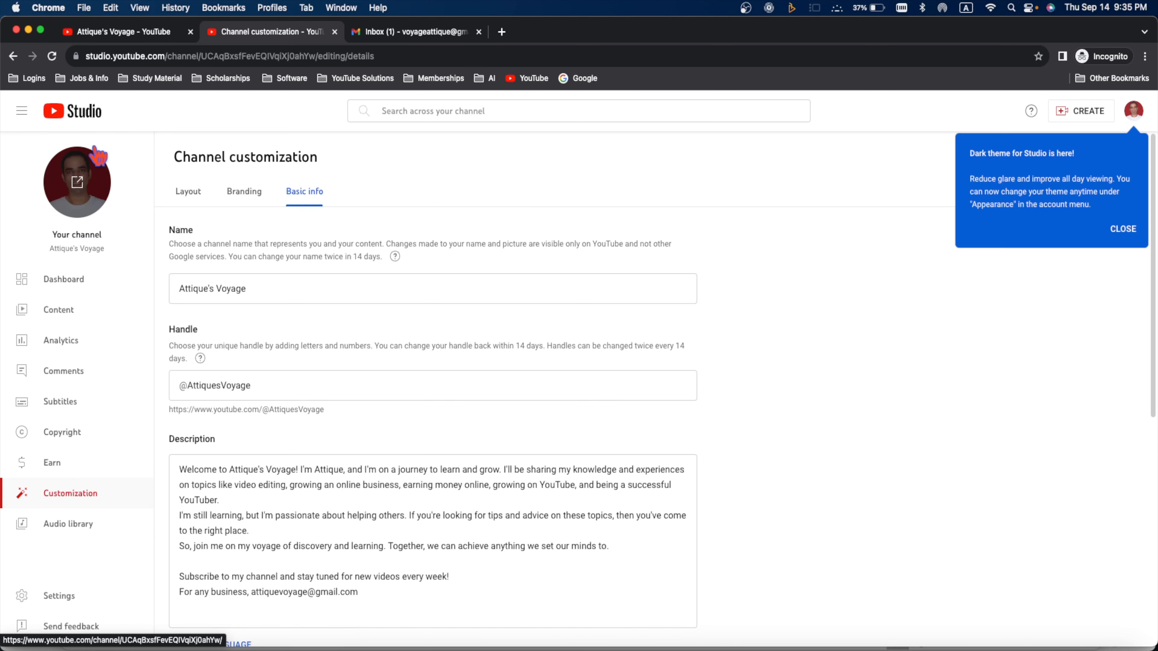
Open the published channel's About page and review its banner, description, business inquiries section and links
{"action": "left_click", "coordinate": [1132, 117]}
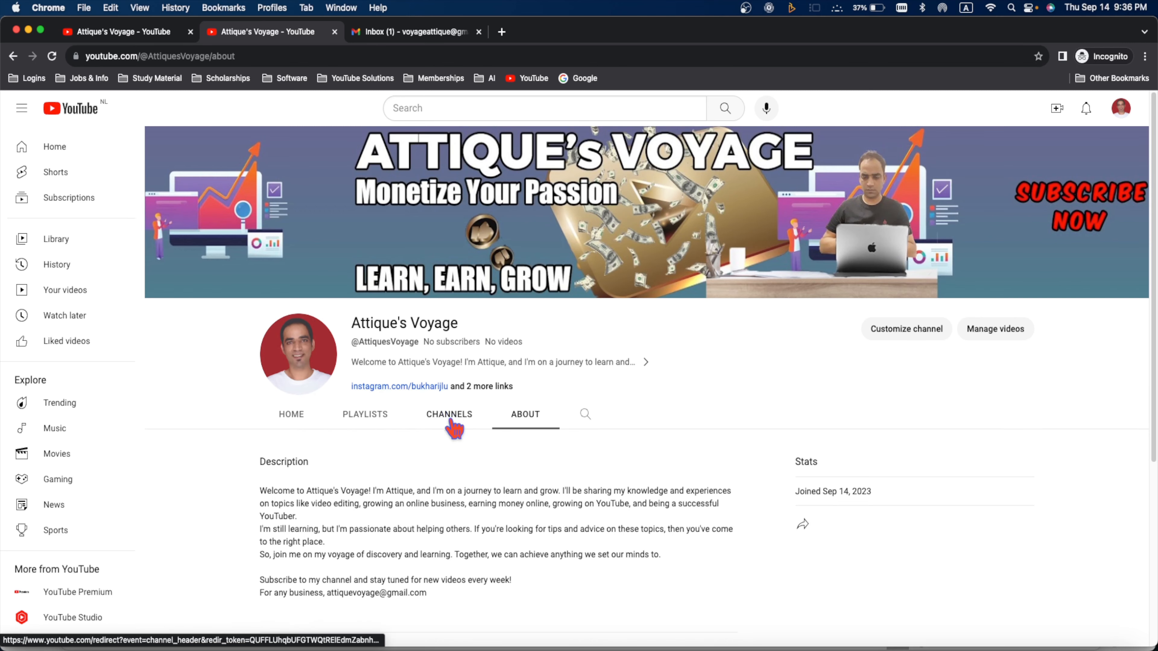
{"action": "scroll", "coordinate": [333, 502], "scroll_direction": "down", "scroll_amount": 3}
{"action": "scroll", "coordinate": [335, 502], "scroll_direction": "down", "scroll_amount": 5}
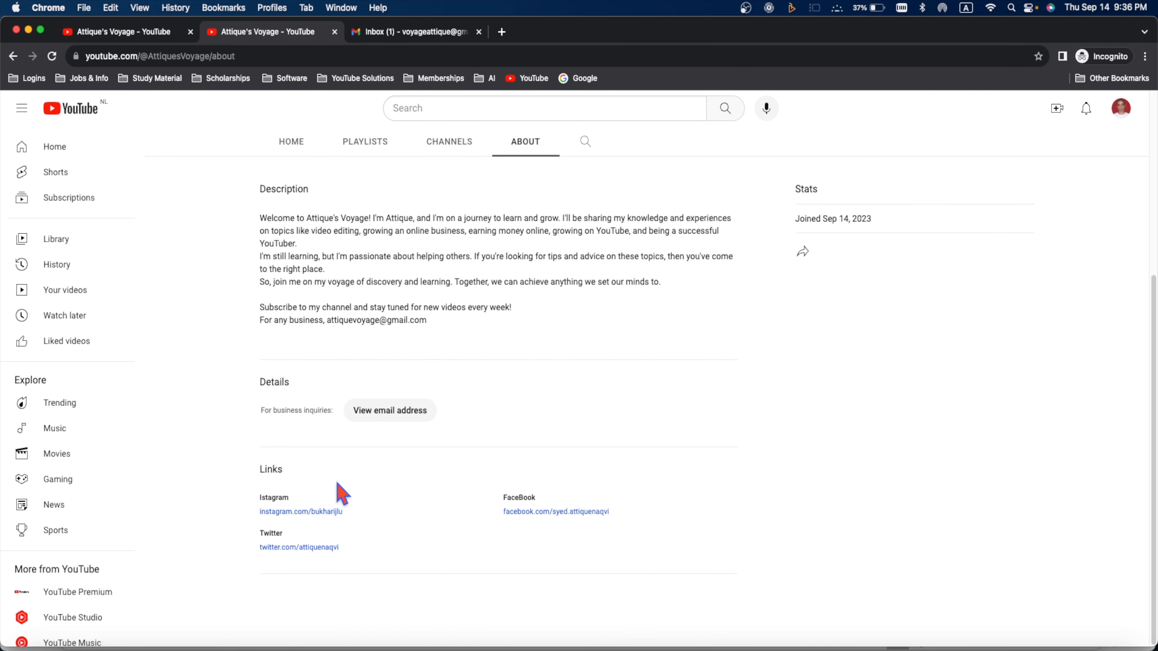
Open the channel settings in YouTube Studio and set the country of residence to Pakistan
{"action": "scroll", "coordinate": [634, 500], "scroll_direction": "up", "scroll_amount": 2}
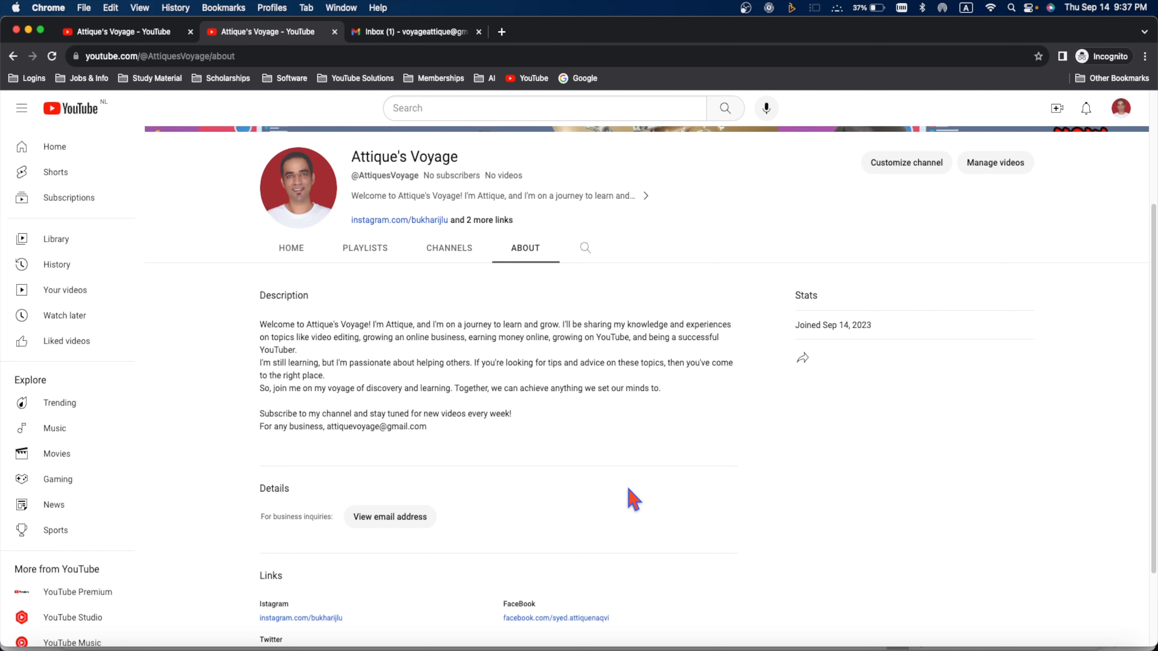
{"action": "left_click", "coordinate": [1122, 109]}
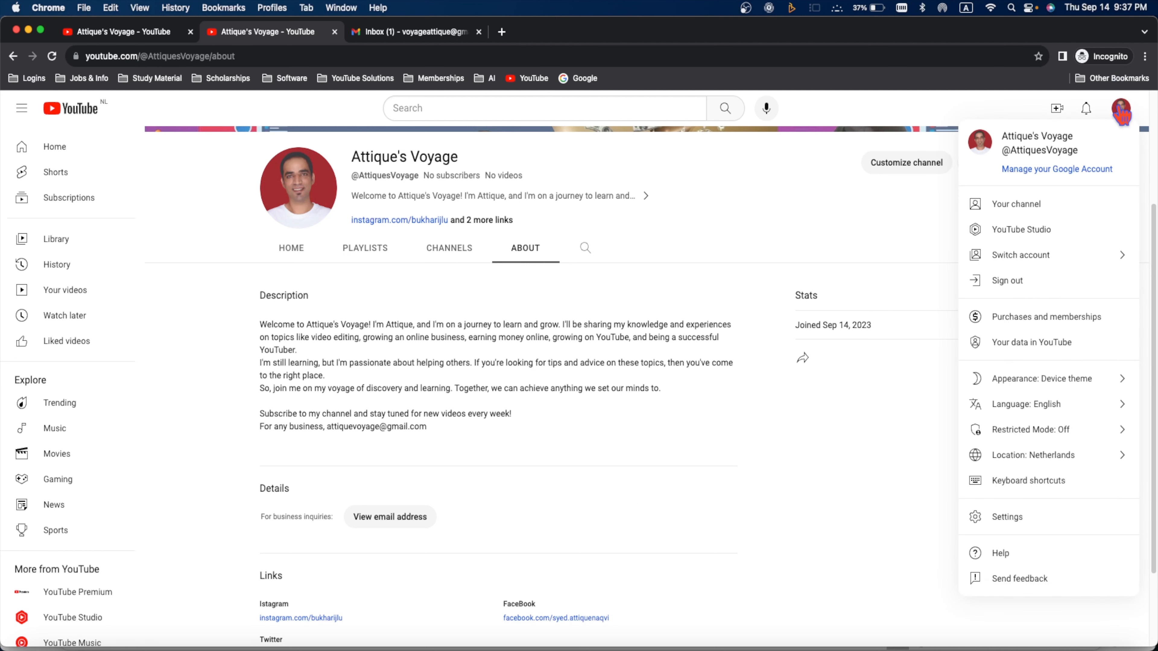
{"action": "left_click", "coordinate": [1034, 232]}
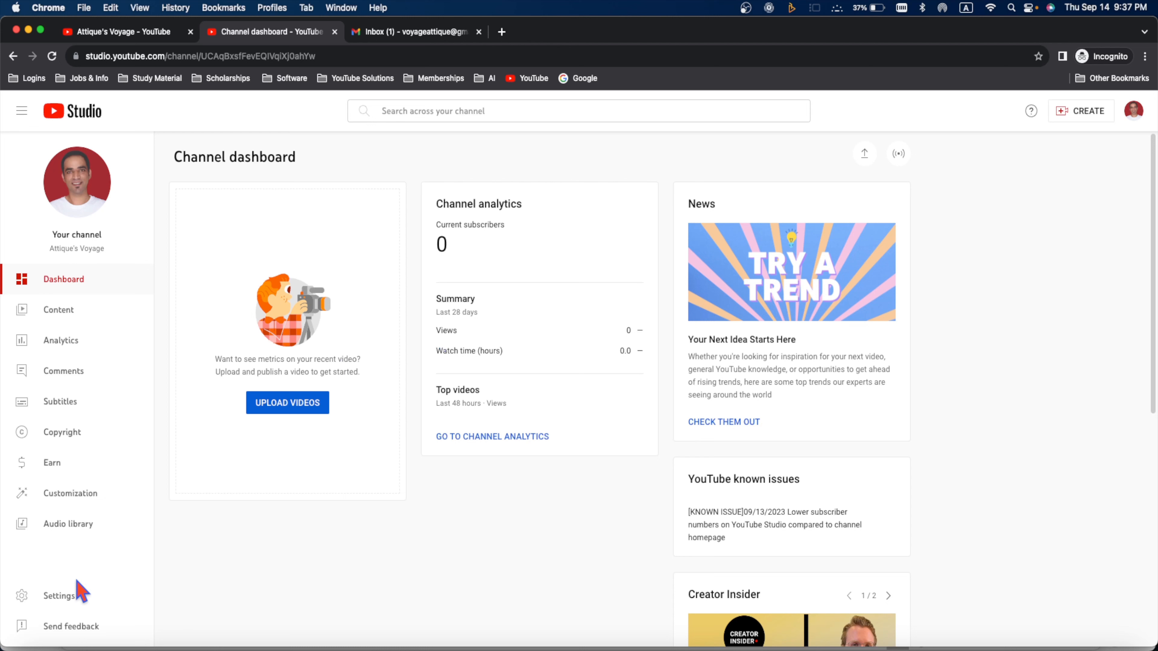
{"action": "left_click", "coordinate": [62, 598]}
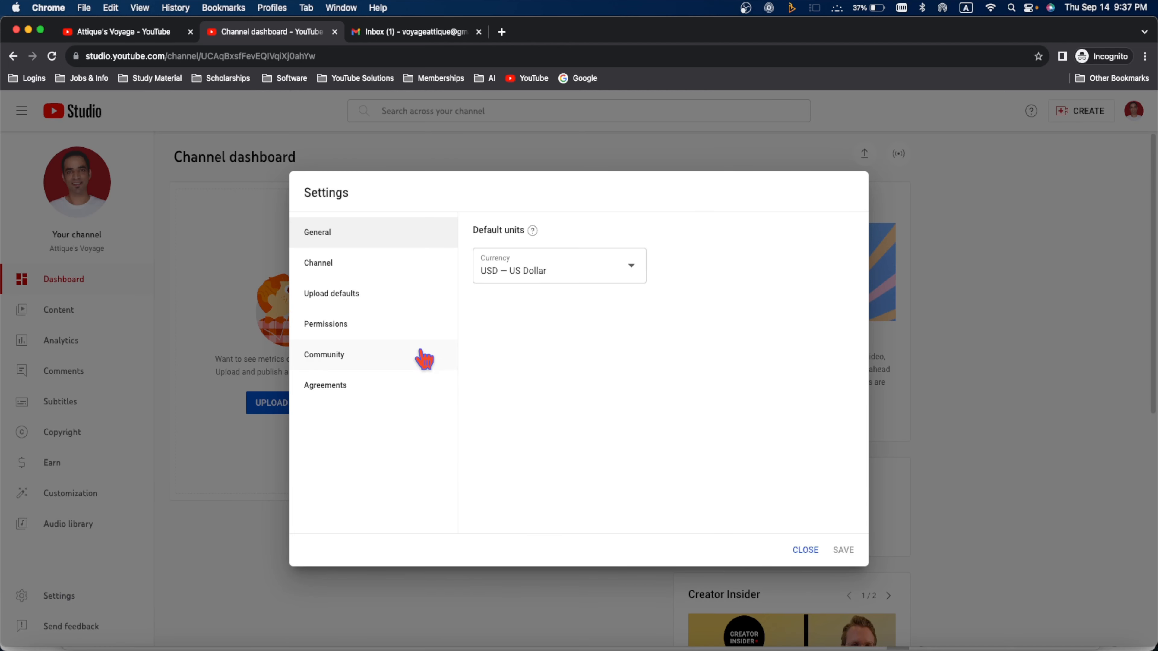
{"action": "left_click", "coordinate": [333, 270]}
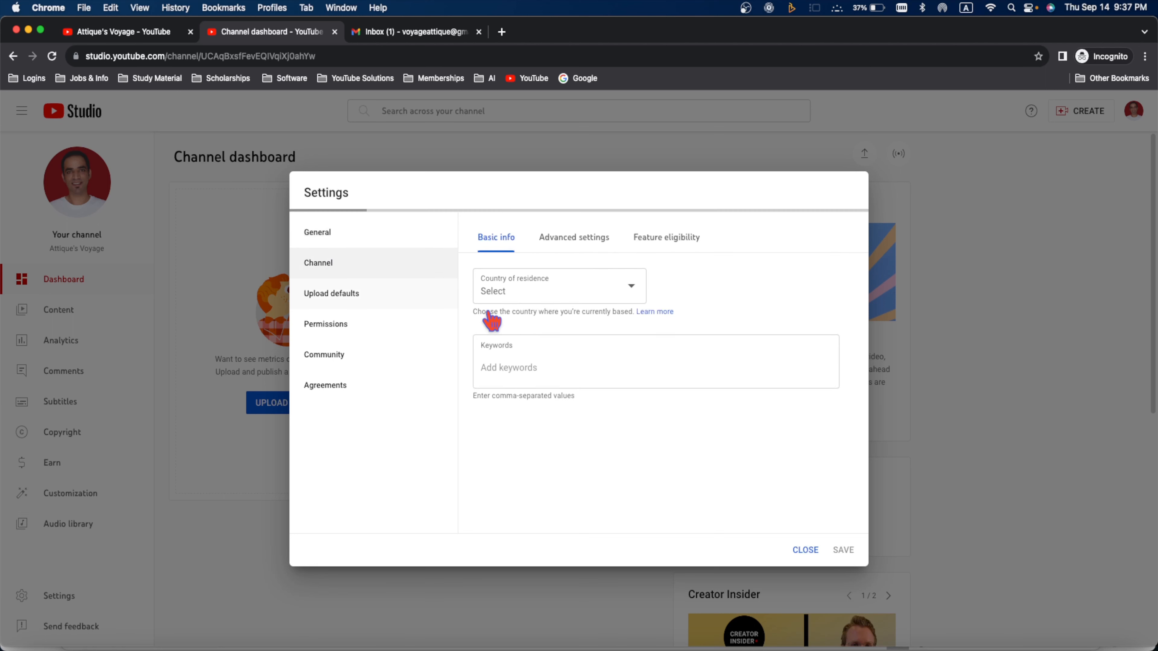
{"action": "left_click", "coordinate": [551, 289]}
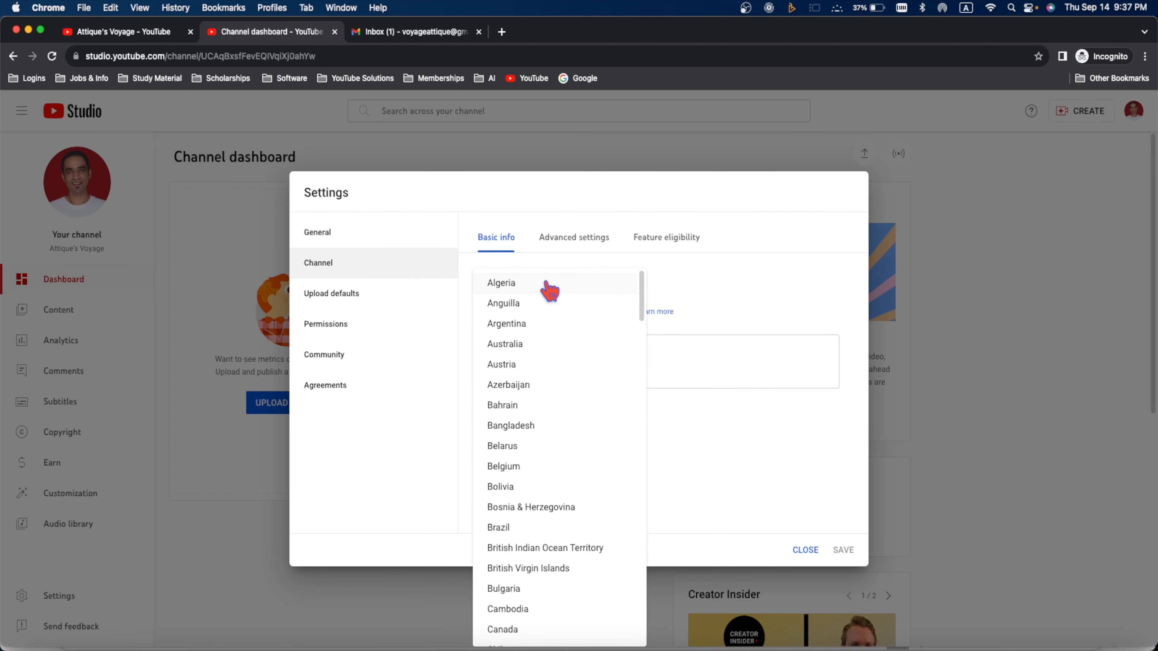
{"action": "scroll", "coordinate": [556, 365], "scroll_direction": "down", "scroll_amount": 20}
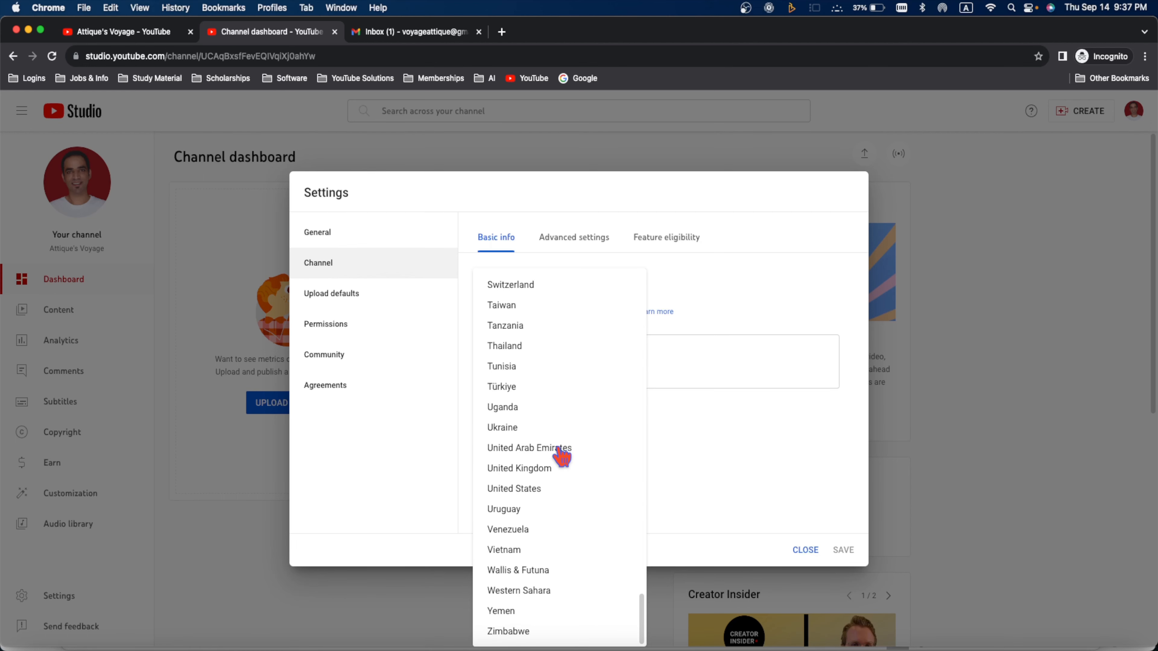
{"action": "left_click", "coordinate": [518, 363]}
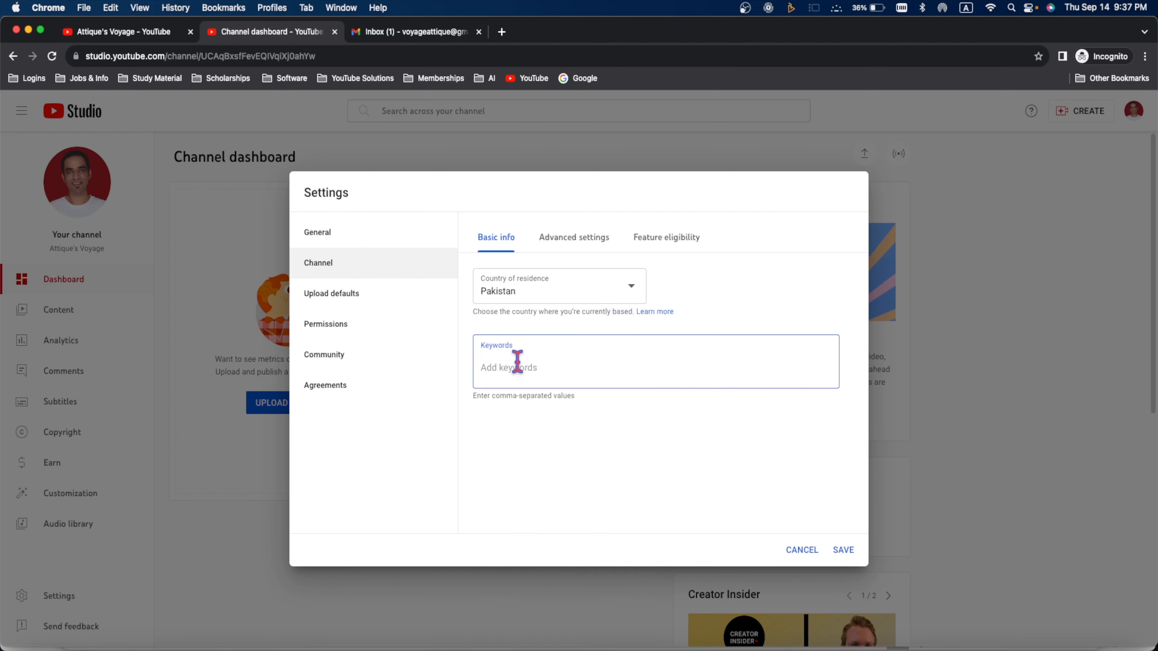
Copy all the channel tags from the Setting section of the Word document into the channel's Keywords in YouTube Studio
{"action": "key", "text": "super+Tab"}
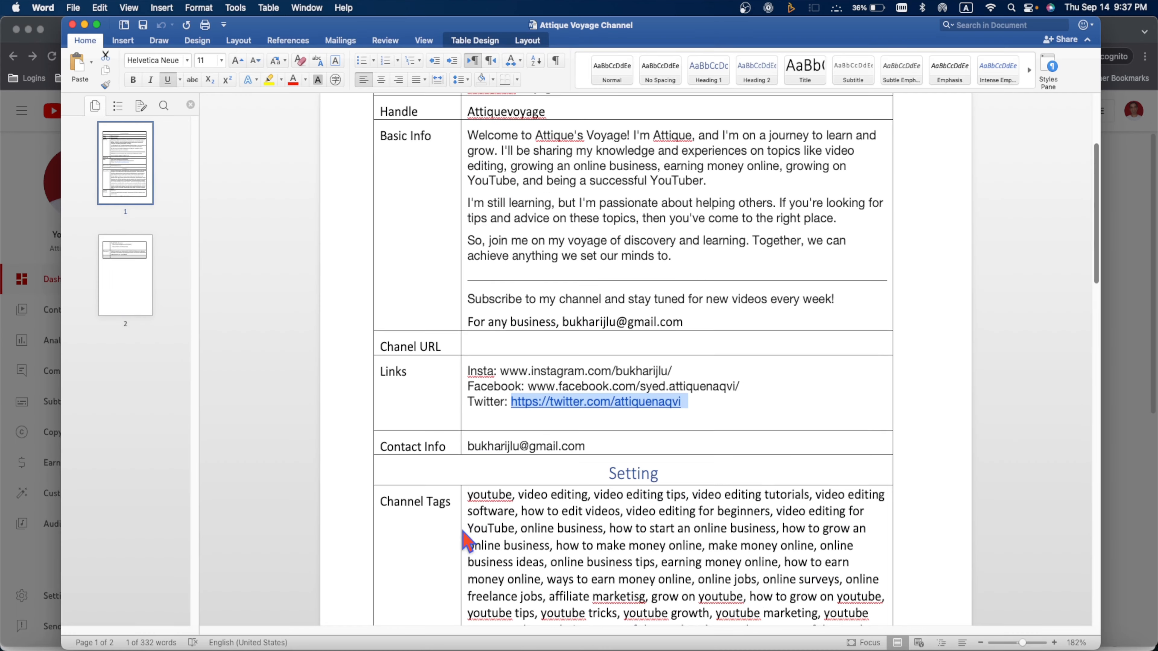
{"action": "left_click", "coordinate": [455, 522]}
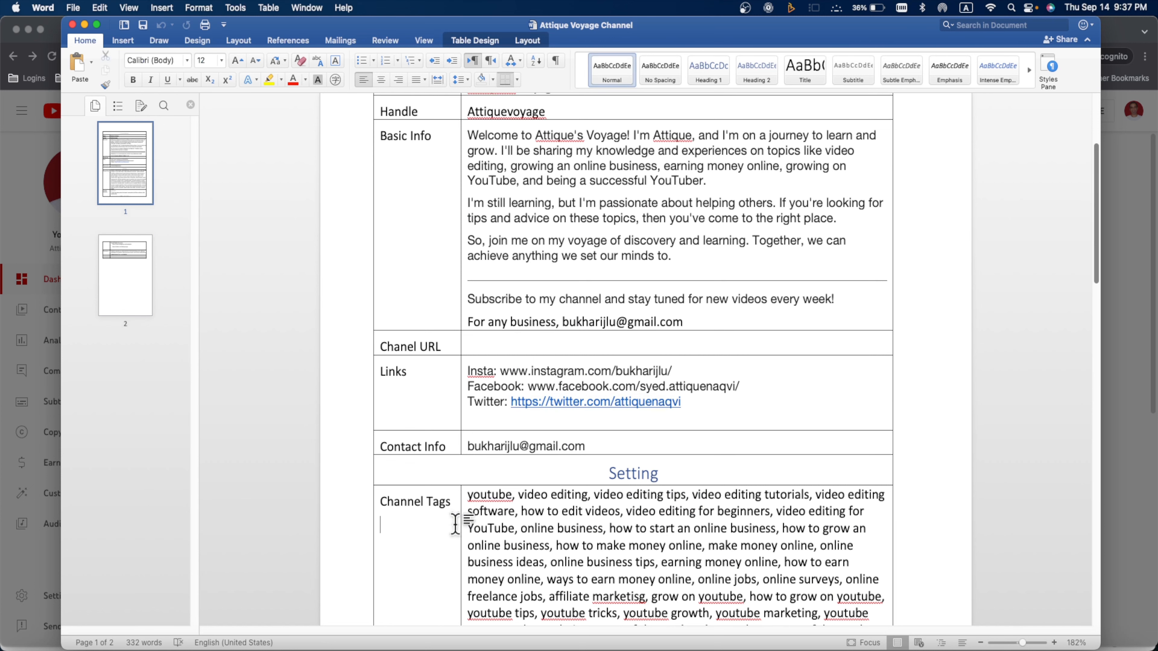
{"action": "triple_click", "coordinate": [455, 524]}
{"action": "scroll", "coordinate": [455, 524], "scroll_direction": "down", "scroll_amount": 3}
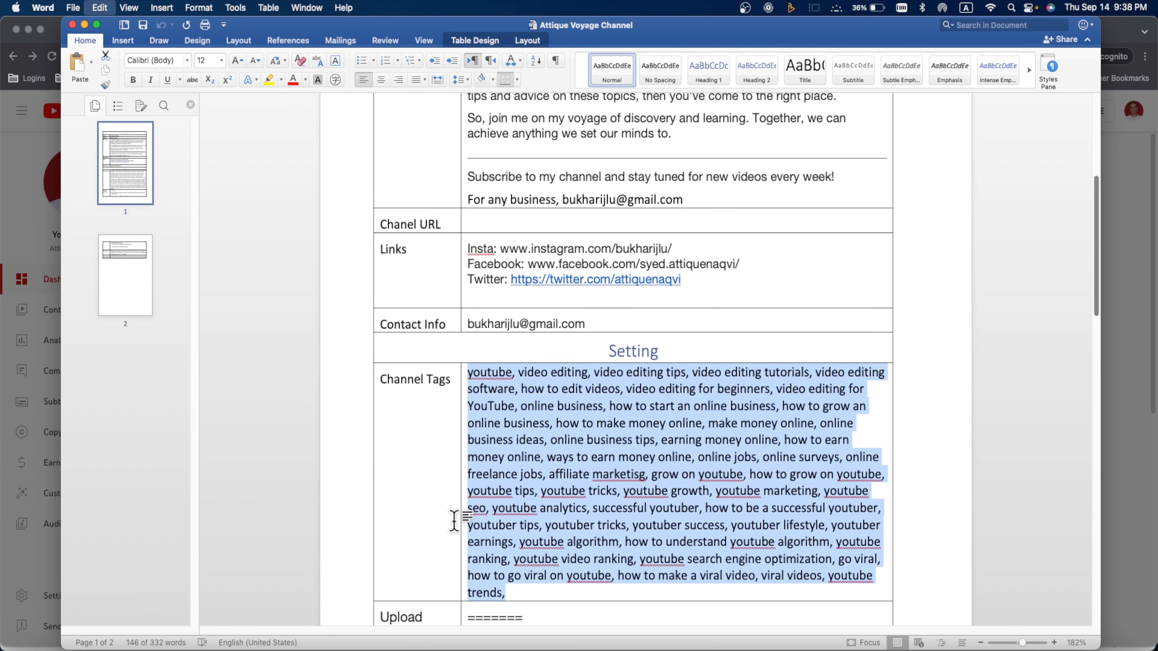
{"action": "key", "text": "super+Tab"}
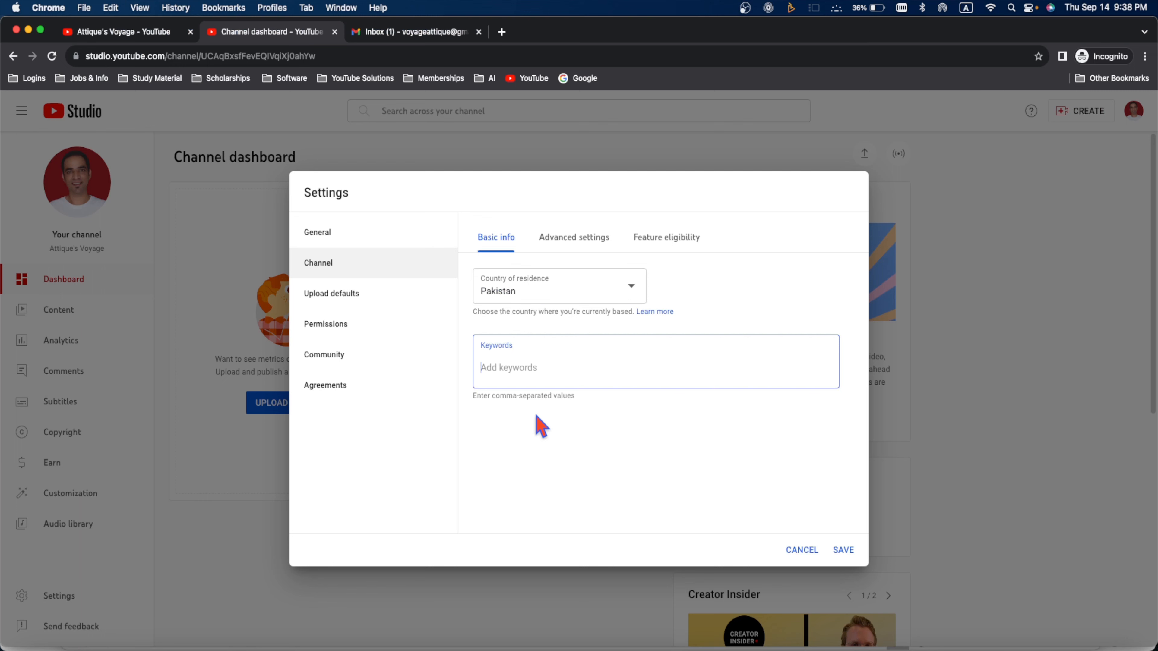
{"action": "key", "text": "super+v"}
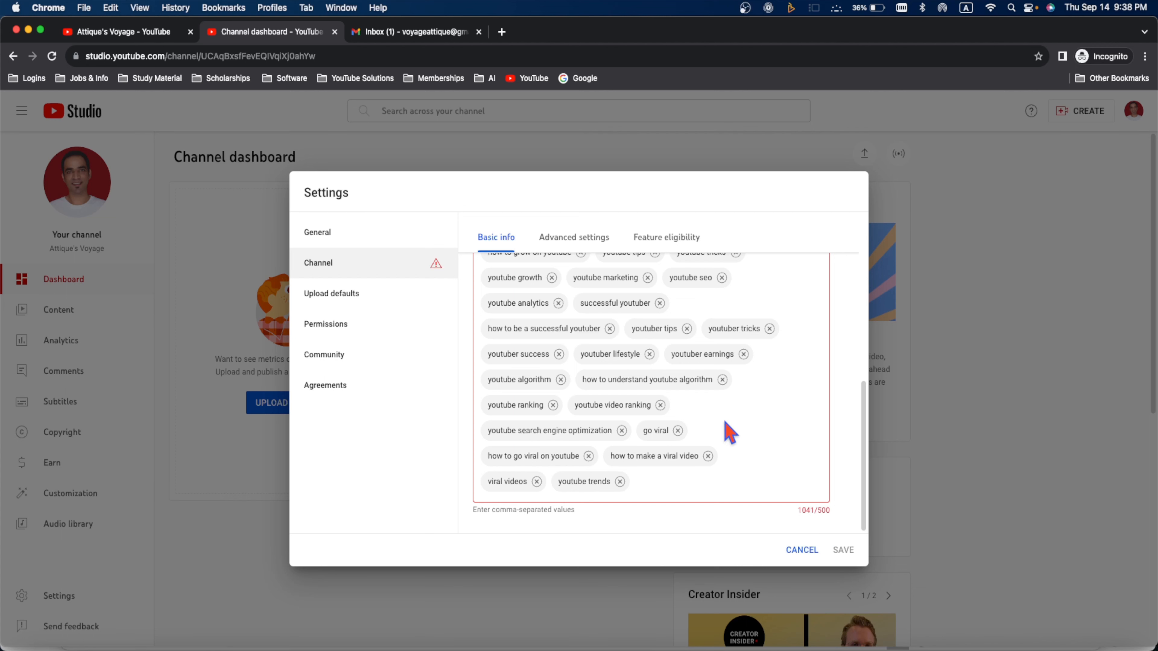
Trim the channel keywords to fit the 500-character limit, removing similar ones such as video editing tutorials, video editing software and how to edit videos
{"action": "scroll", "coordinate": [727, 433], "scroll_direction": "up", "scroll_amount": 5}
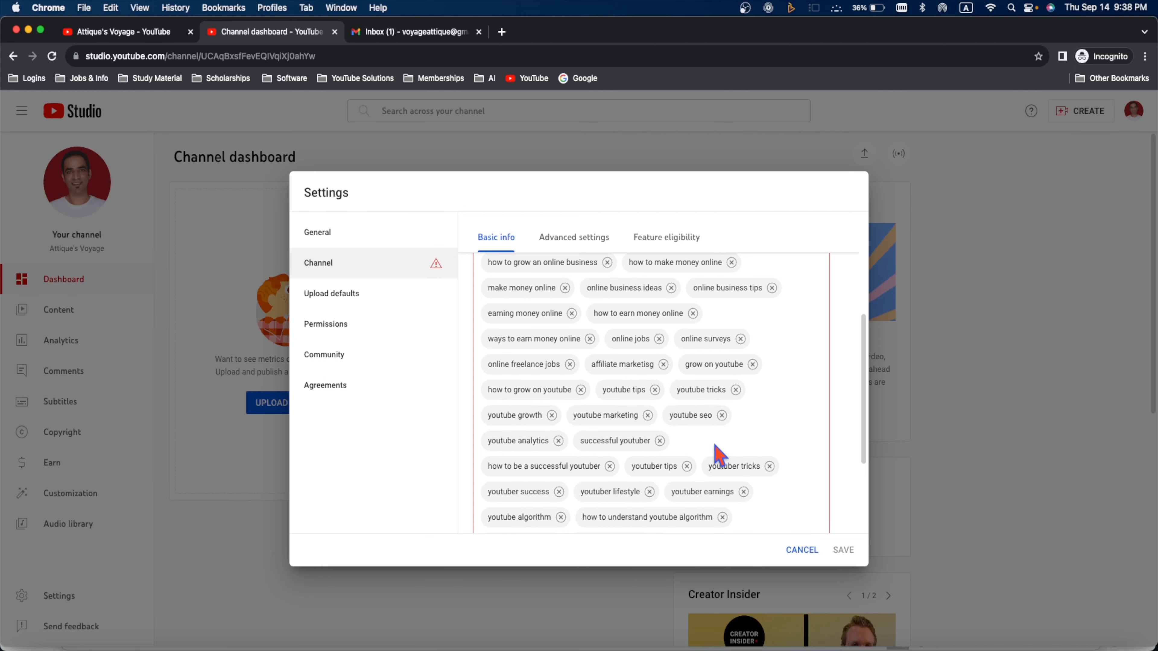
{"action": "scroll", "coordinate": [715, 446], "scroll_direction": "up", "scroll_amount": 1}
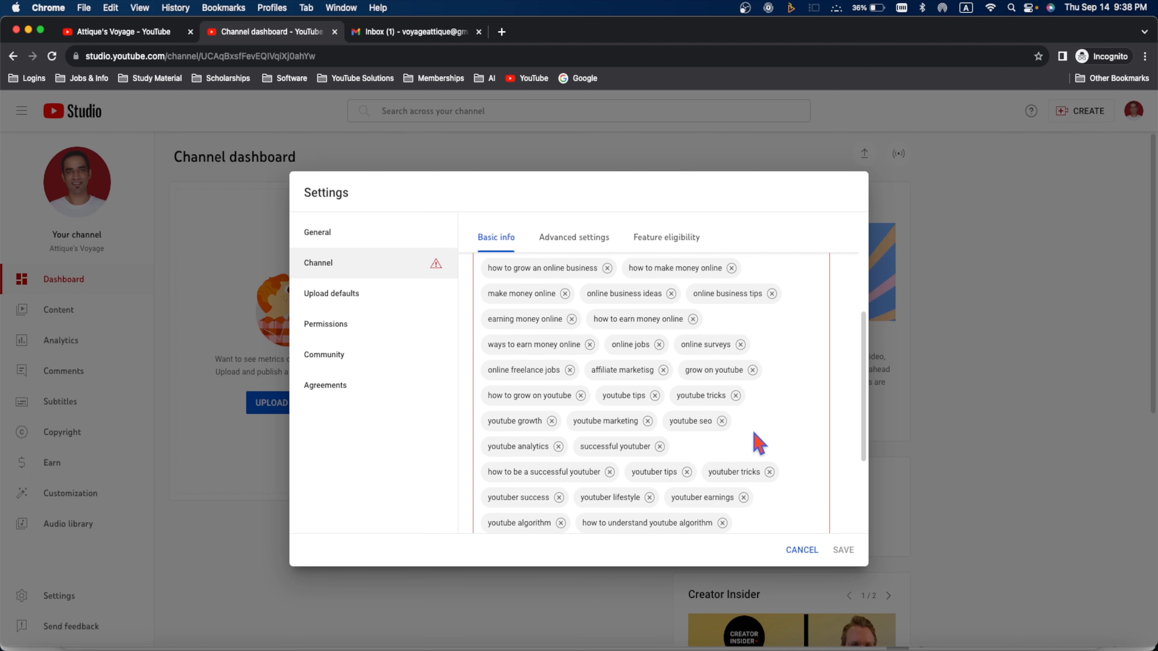
{"action": "scroll", "coordinate": [754, 434], "scroll_direction": "up", "scroll_amount": 3}
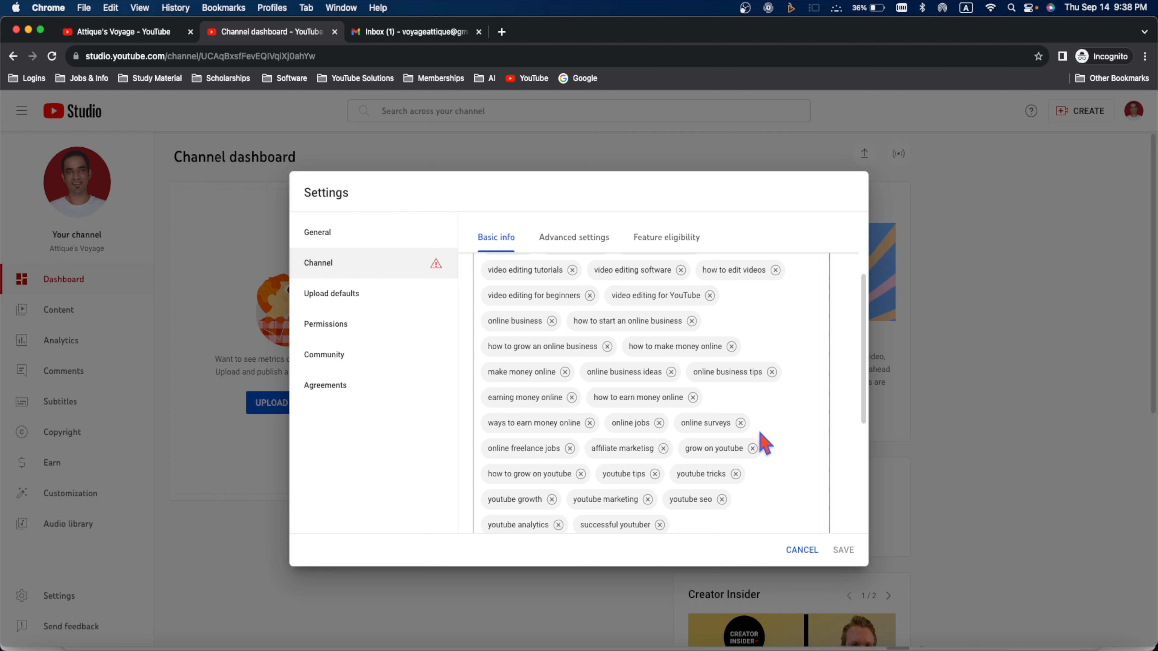
{"action": "scroll", "coordinate": [764, 444], "scroll_direction": "up", "scroll_amount": 1}
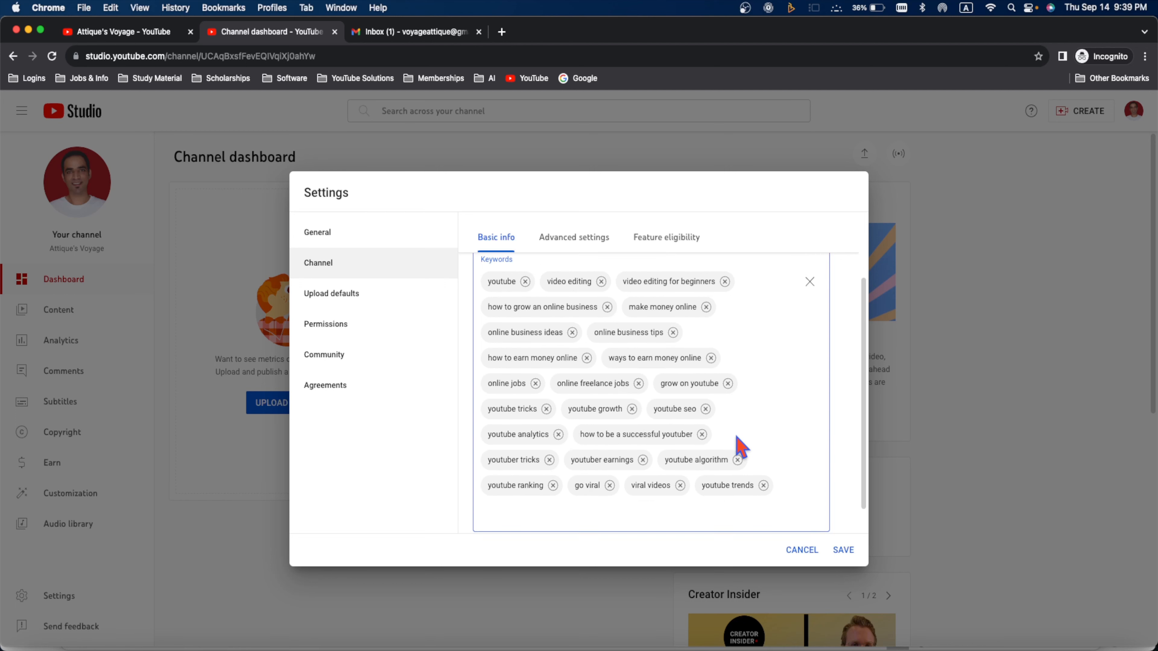
{"action": "scroll", "coordinate": [757, 479], "scroll_direction": "down", "scroll_amount": 1}
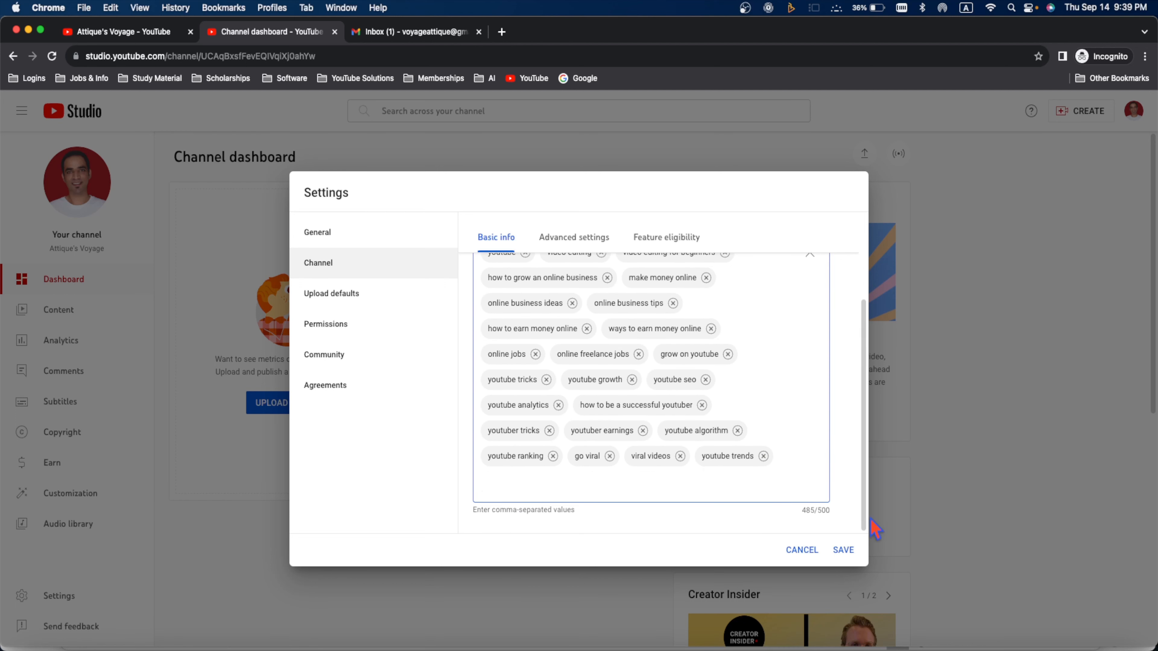
Open the channel's advanced settings at the Audience section
{"action": "left_click", "coordinate": [570, 239]}
{"action": "scroll", "coordinate": [639, 338], "scroll_direction": "up", "scroll_amount": 3}
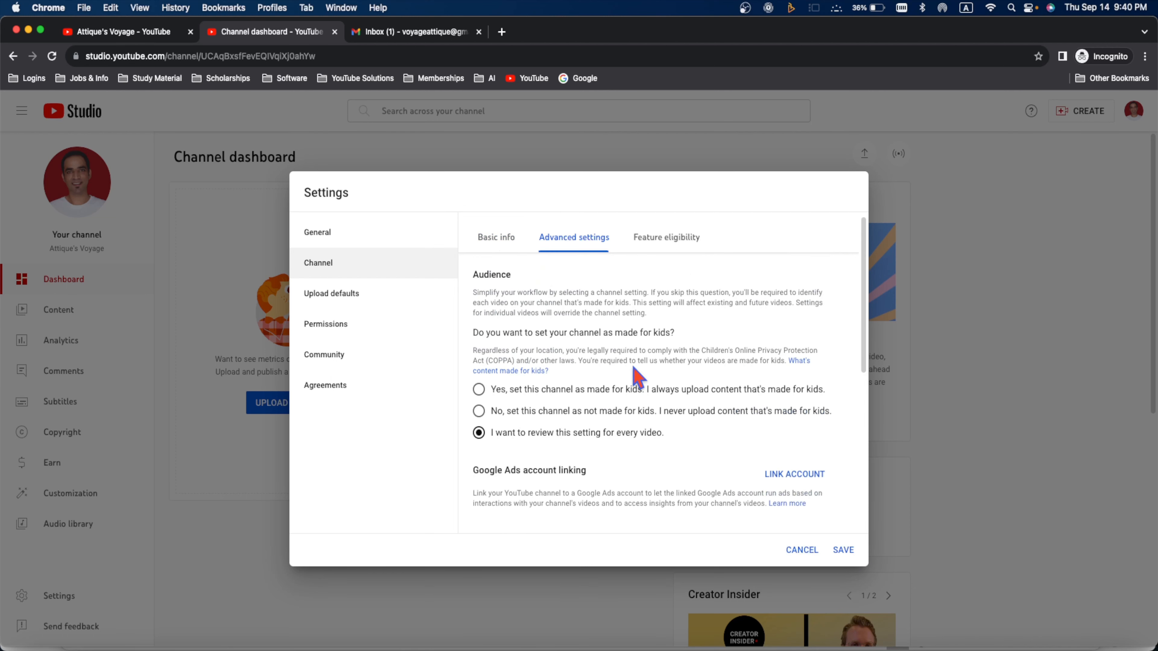